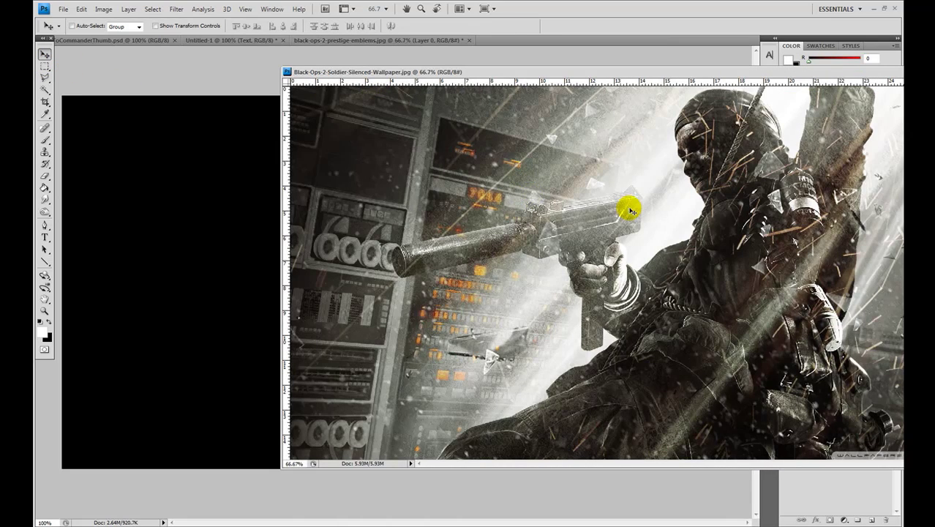
- Copy the Black Ops 2 soldier wallpaper into the Untitled-1 document and close the wallpaper file
left_click_drag(227, 276, 229, 267)
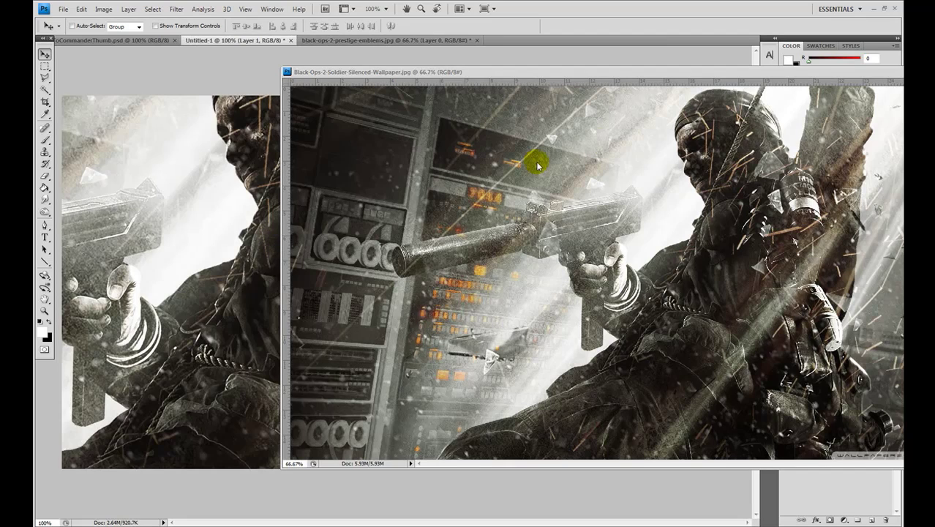
left_click_drag(739, 76, 416, 76)
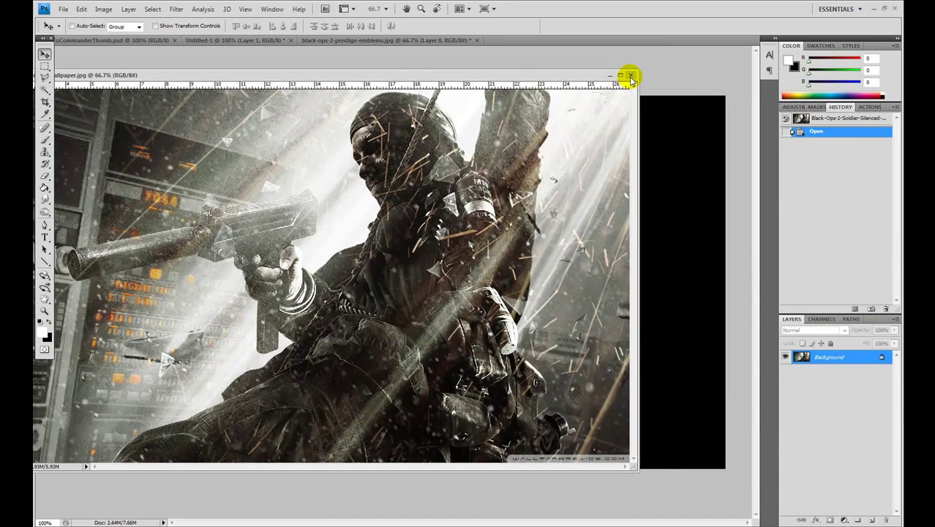
left_click(631, 78)
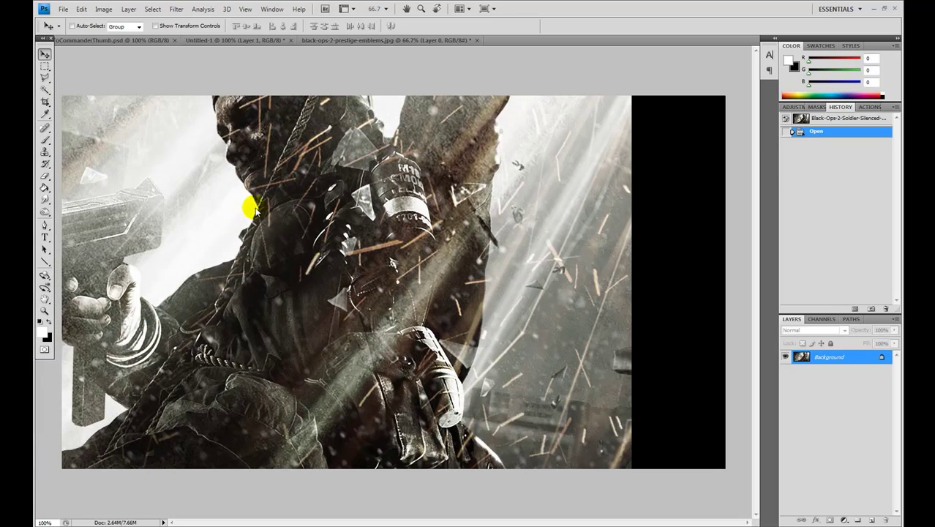
- Scale the soldier image proportionally to 75% and position it so that it covers the whole canvas
left_click_drag(254, 208, 351, 224)
key("ctrl+t")
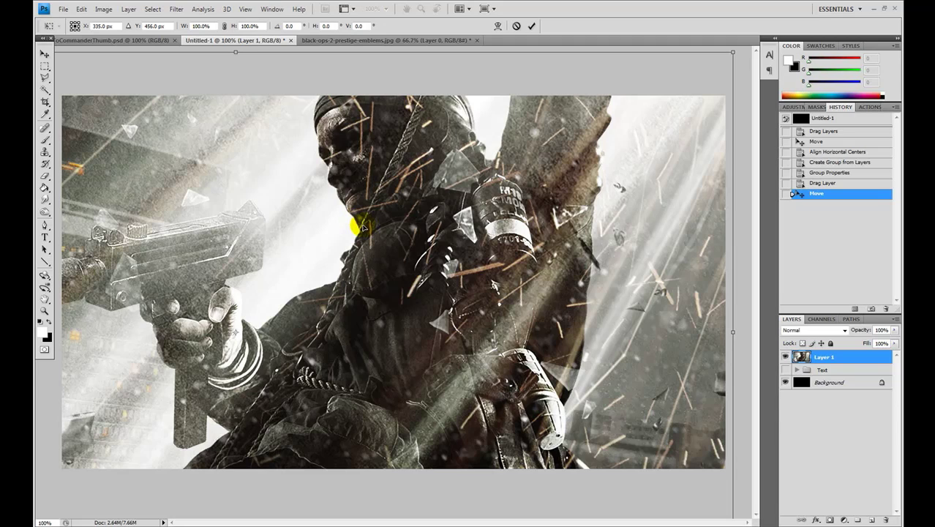
left_click(228, 26)
left_click(196, 26)
left_click(199, 26)
double_click(196, 26)
type("70")
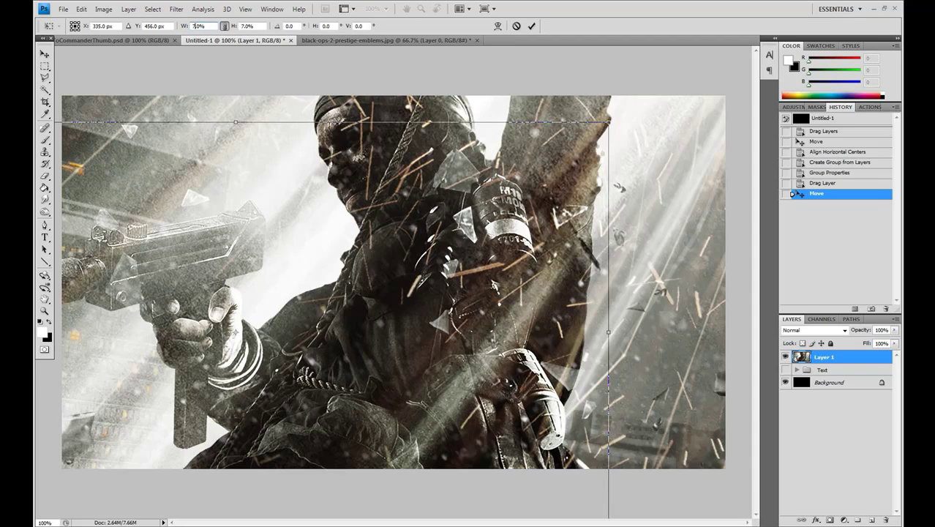
key("Return")
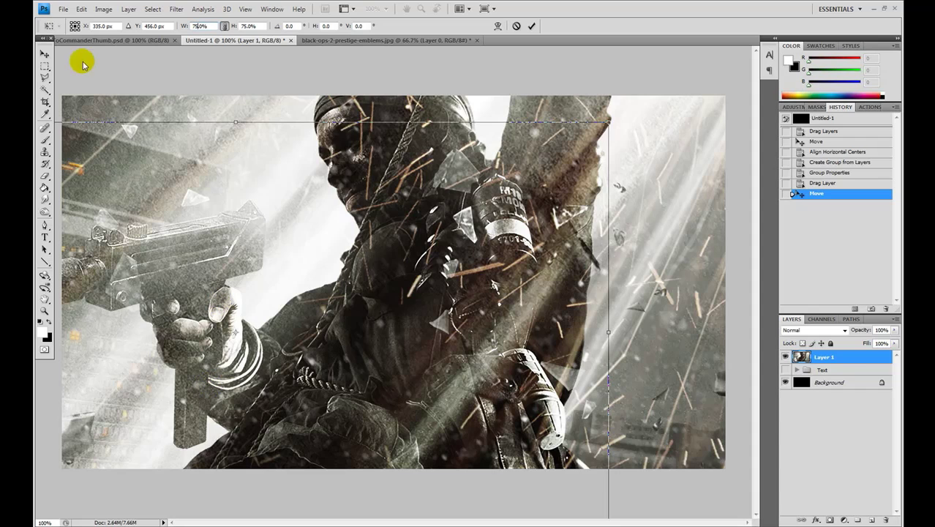
left_click(44, 55)
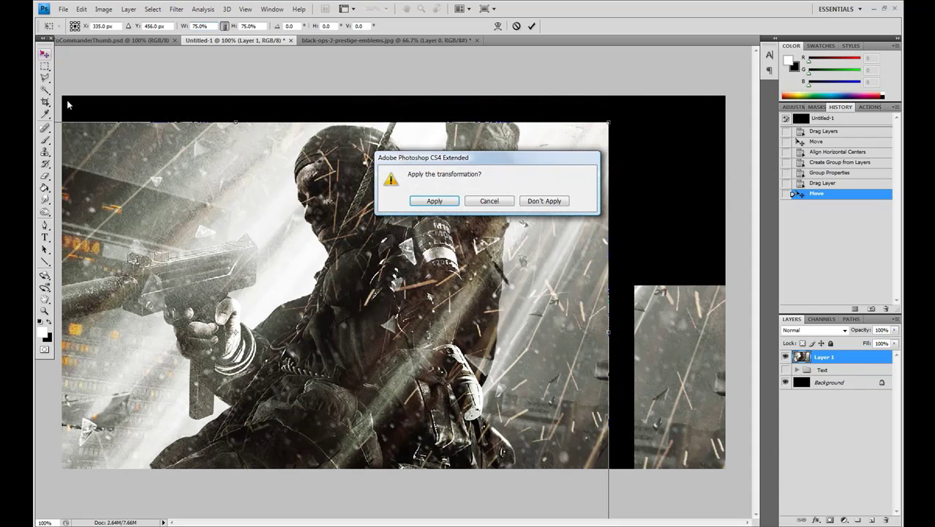
left_click(427, 204)
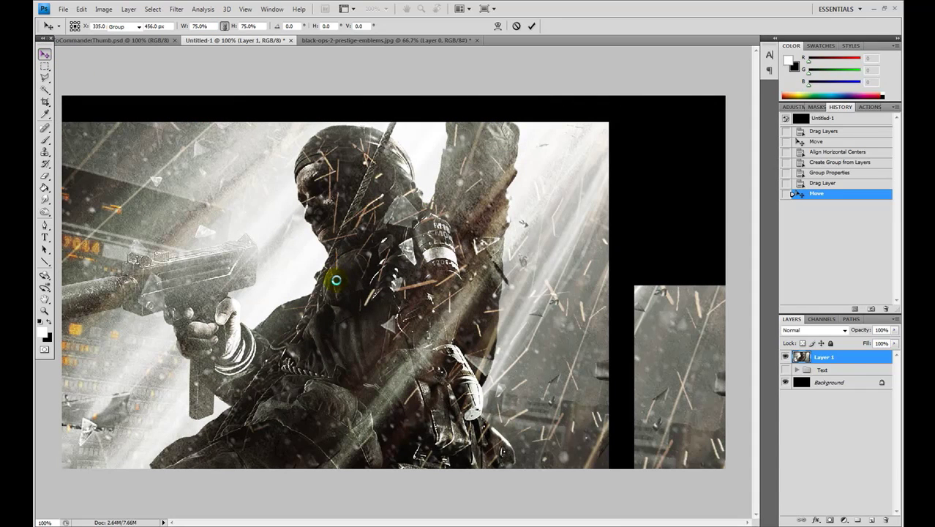
left_click_drag(335, 285, 535, 258)
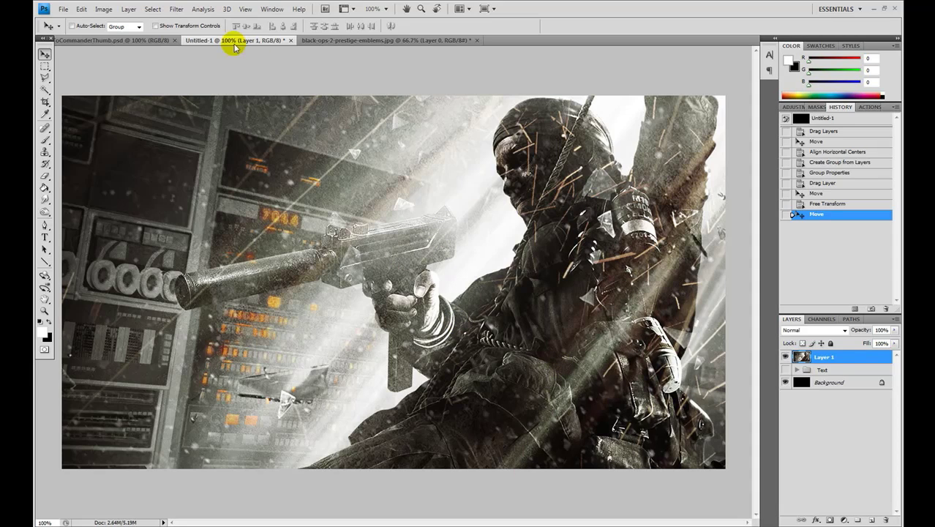
- Apply a Gaussian Blur with a radius of 4.0 pixels to the soldier image layer
left_click(180, 10)
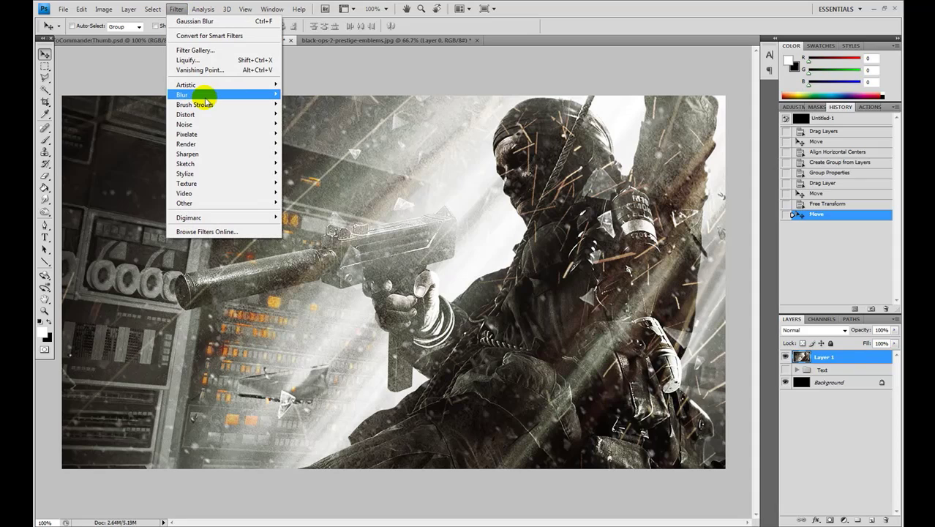
mouse_move(207, 99)
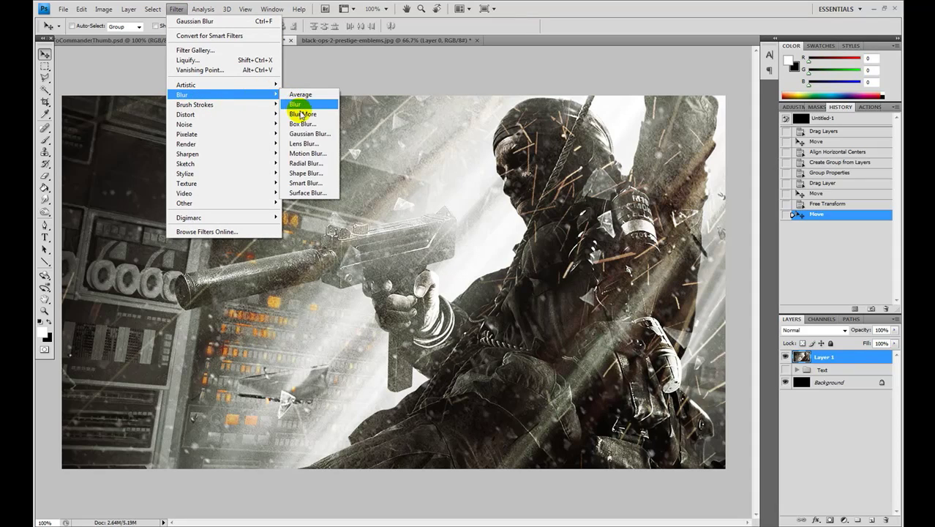
left_click(303, 135)
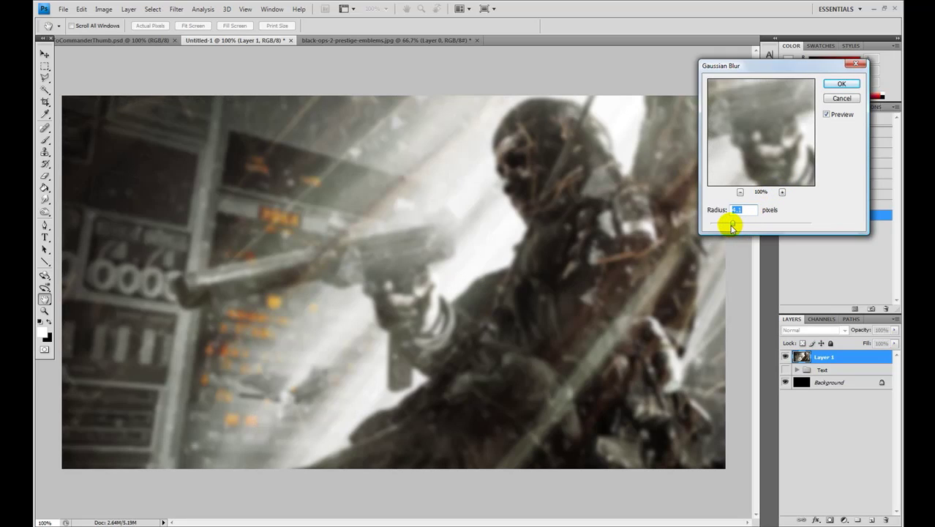
left_click_drag(733, 226, 721, 227)
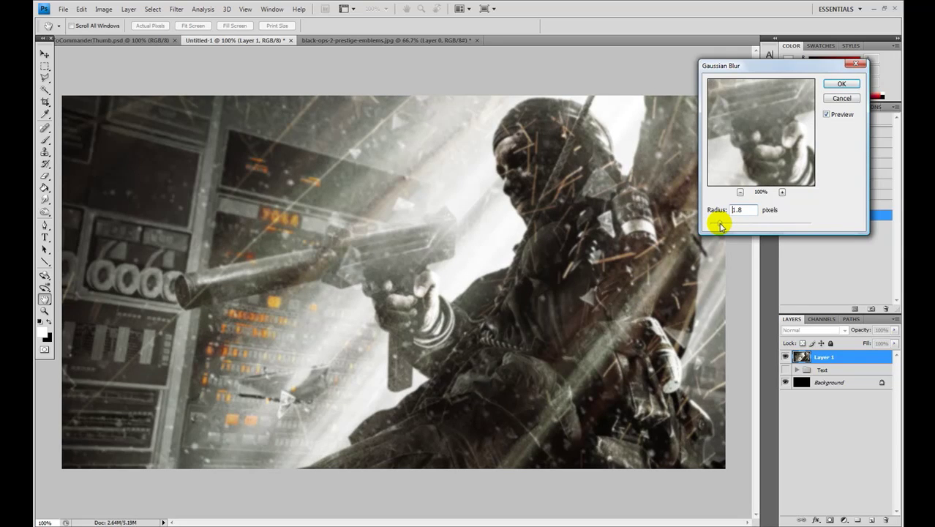
mouse_move(720, 226)
left_mouse_down()
mouse_move(770, 227)
mouse_move(733, 227)
left_mouse_up()
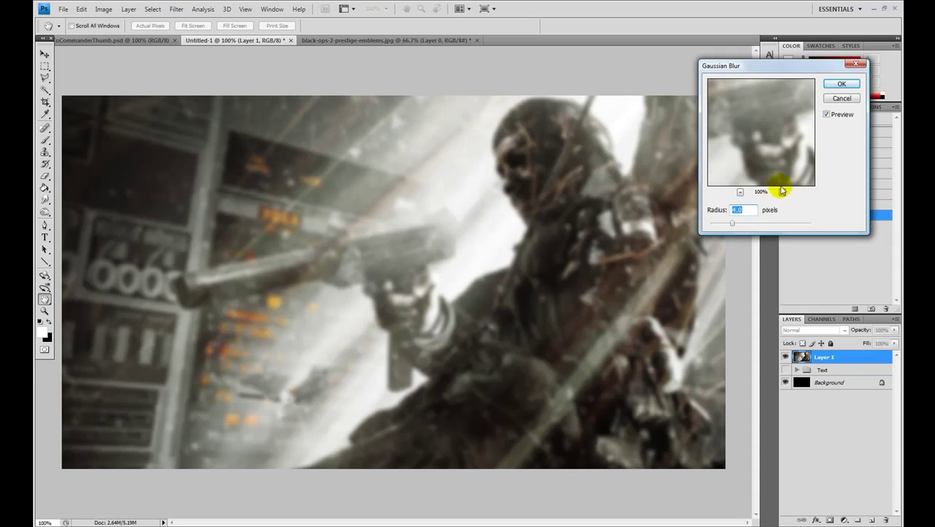
left_click(840, 86)
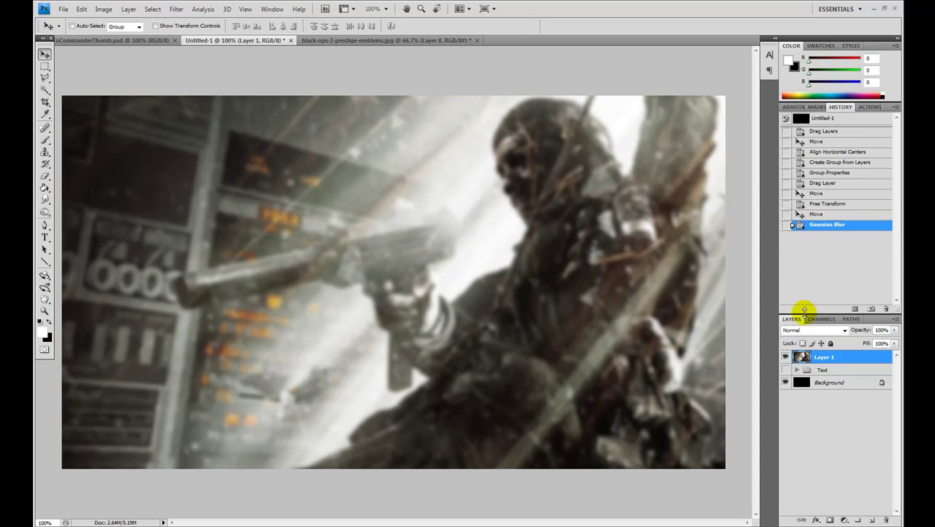
- Add a new layer above the soldier image, fill the entire canvas with the custom pattern at 100% opacity in Normal mode, and deselect
left_click(872, 520)
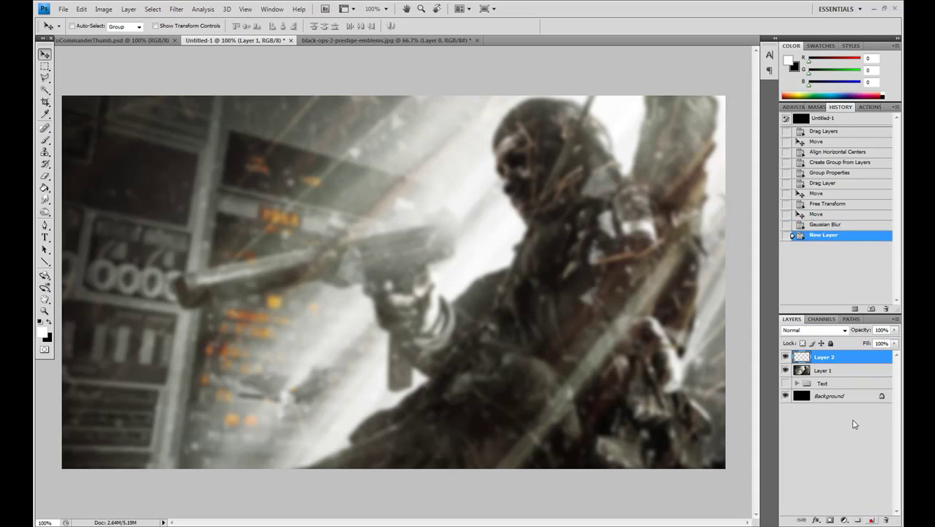
left_click(152, 9)
left_click(158, 21)
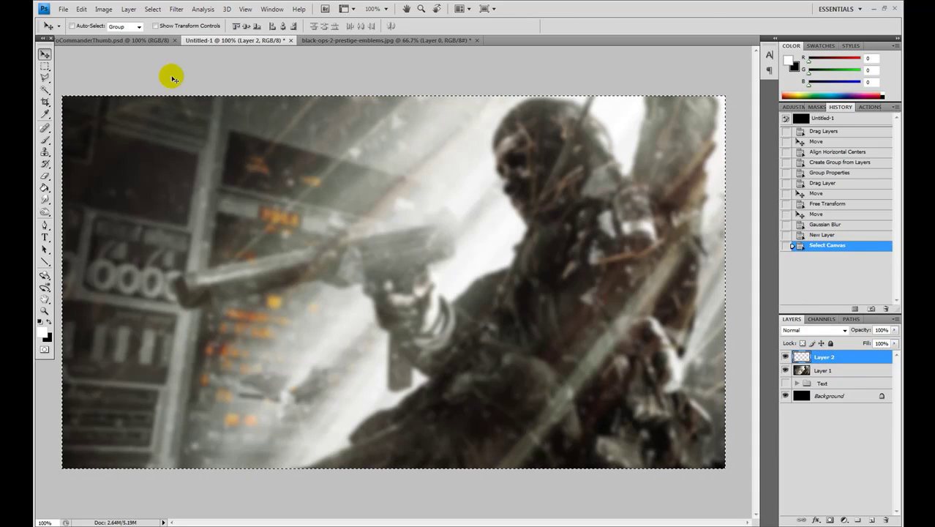
left_click(150, 8)
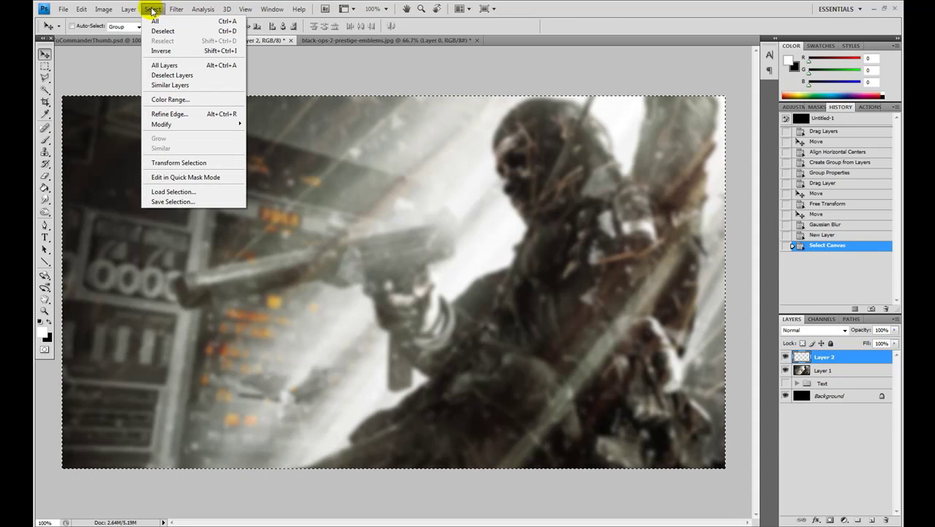
left_click(152, 9)
left_click(84, 9)
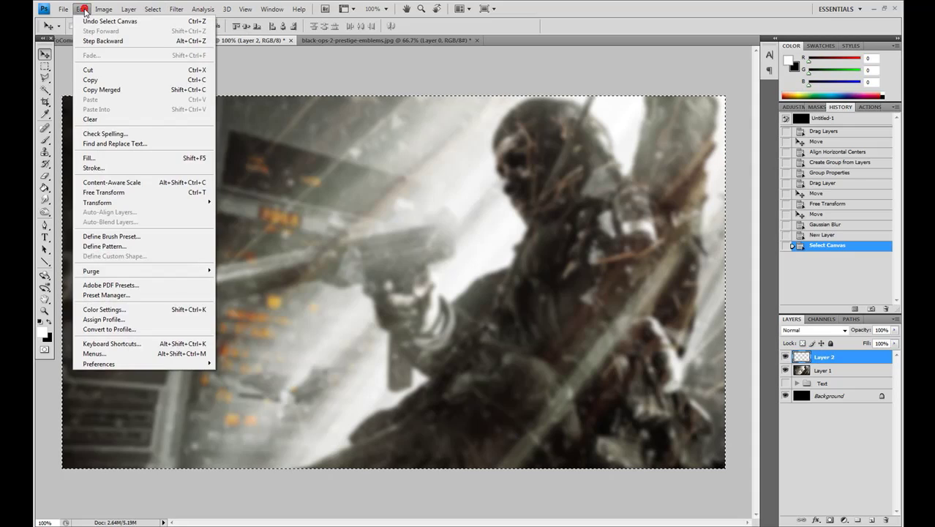
left_click(91, 158)
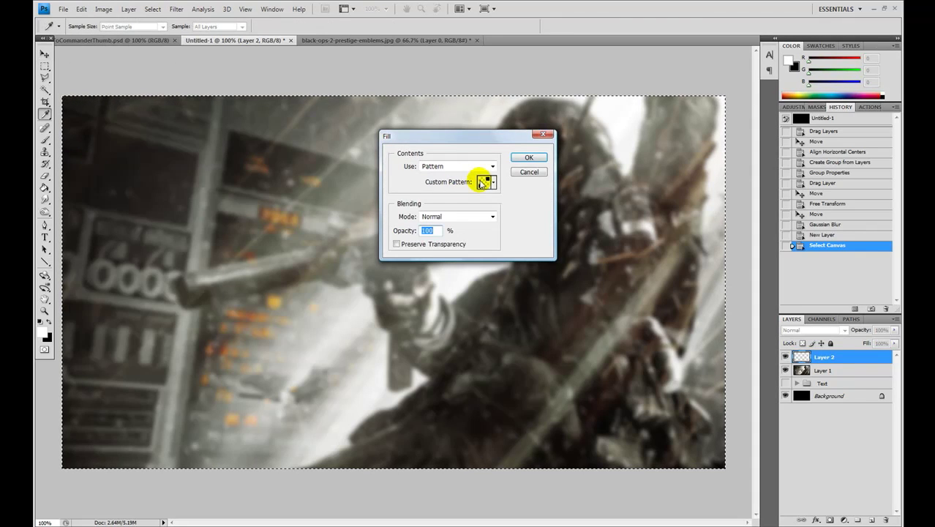
left_click(527, 157)
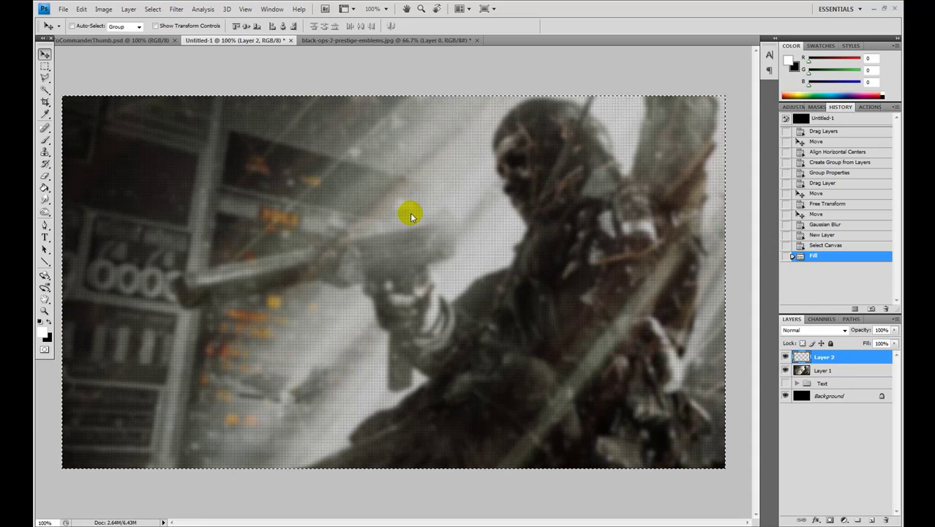
key("ctrl+d")
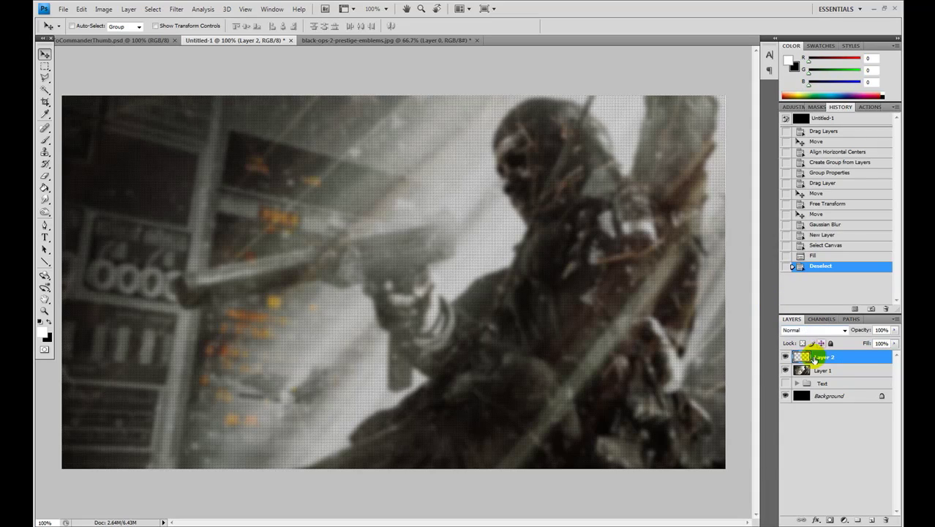
- Add the text "GRIZZ" in white Bebas Neue at 110 pt in the upper middle of the canvas
left_click(45, 236)
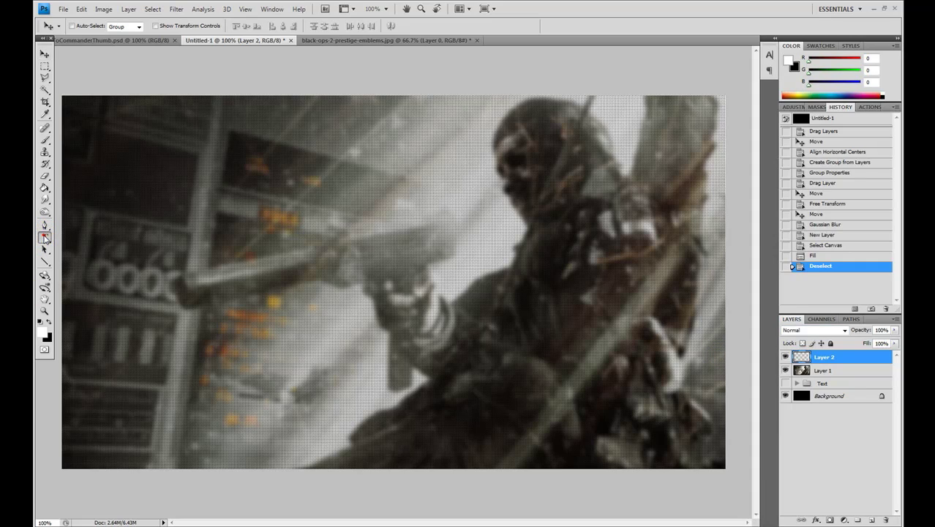
left_click(339, 215)
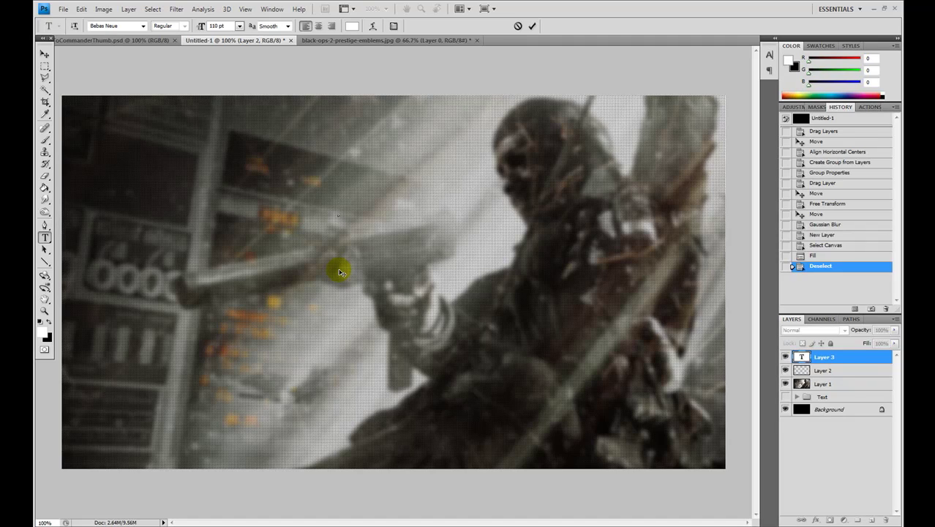
type("B")
key("BackSpace")
type("G")
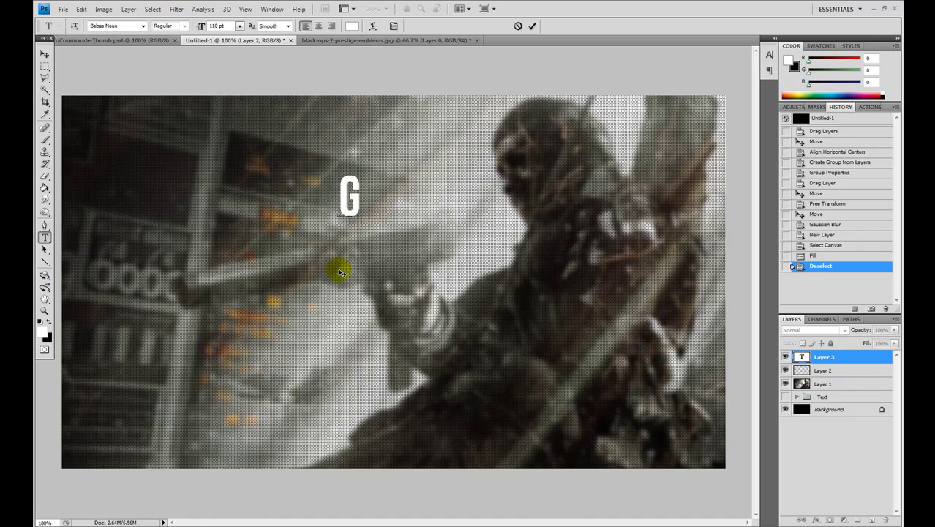
type("RIZZ")
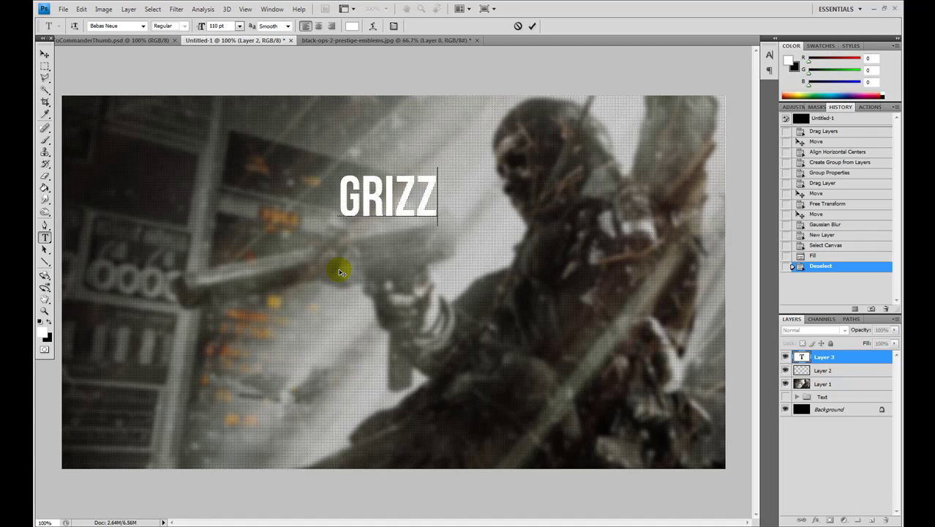
left_click(44, 53)
- Add the text "TO" as a separate text layer just below "GRIZZ" at 110 pt
left_click(44, 237)
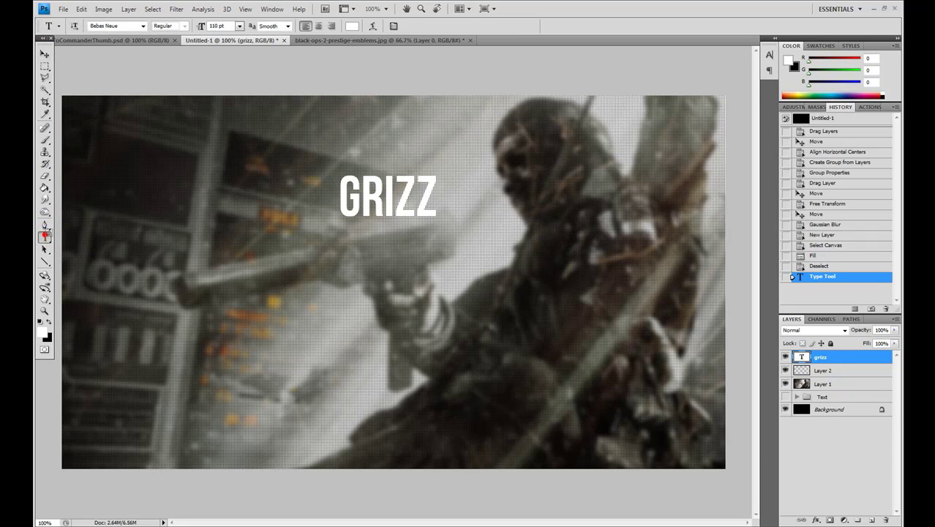
left_click(372, 267)
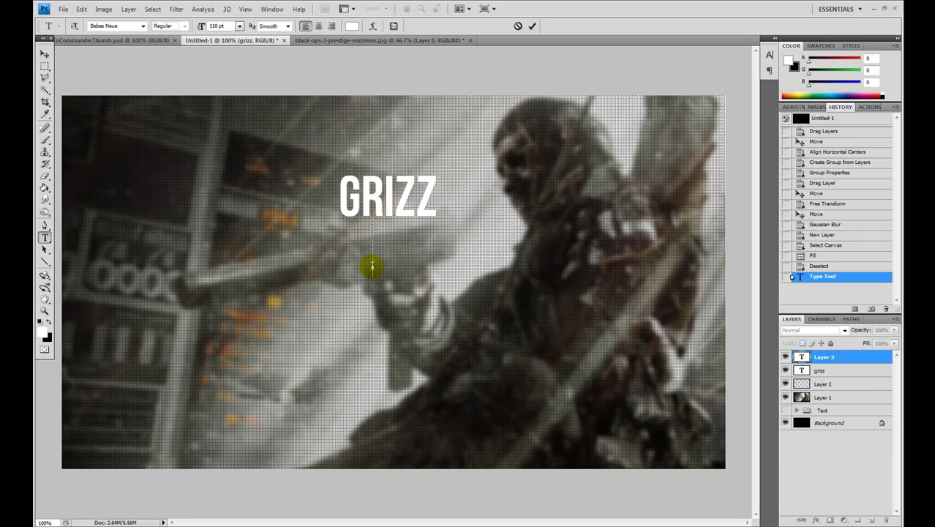
type("TO")
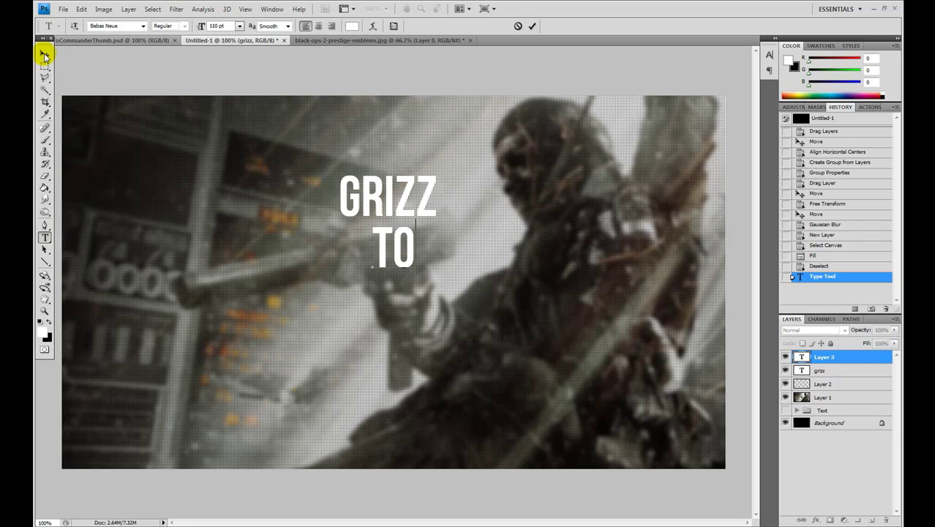
left_click(44, 55)
- Add the text "COMMANDER" as a separate layer below "TO" and set its font size to 175 pt
left_click(44, 237)
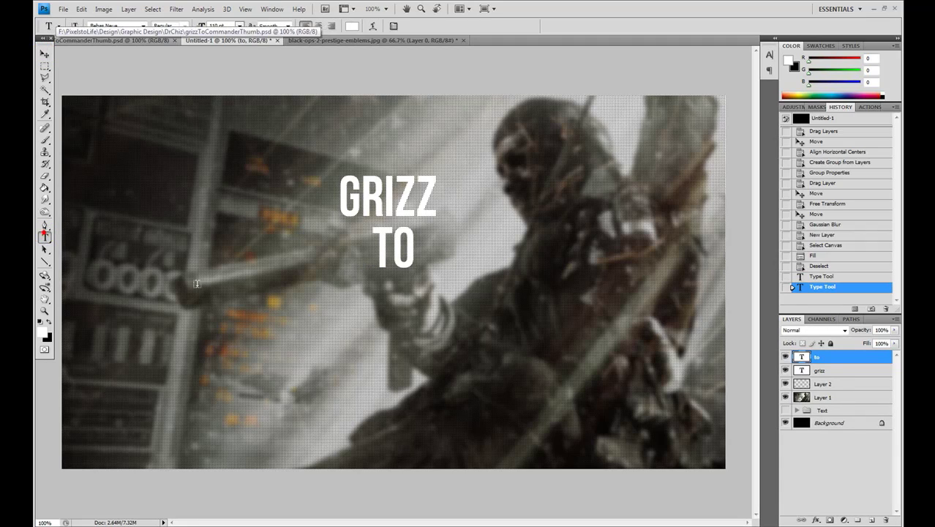
left_click(280, 325)
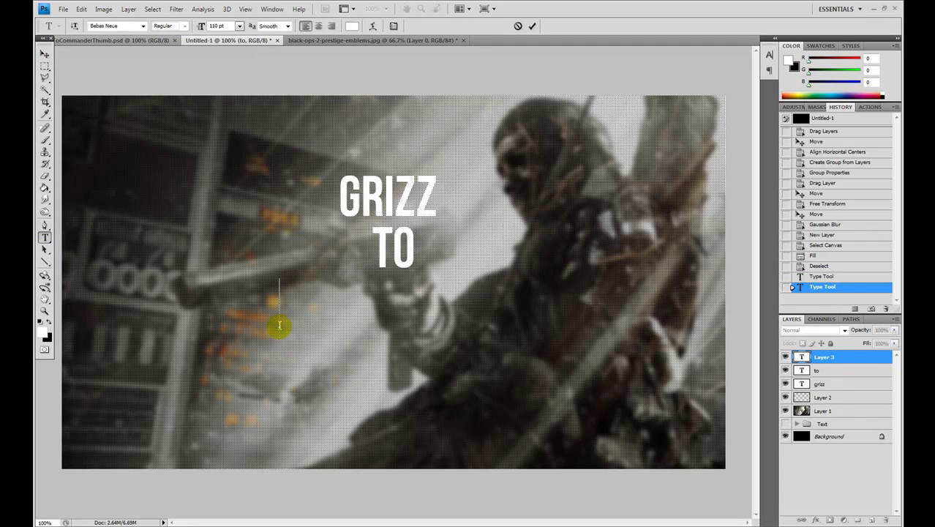
type("commander")
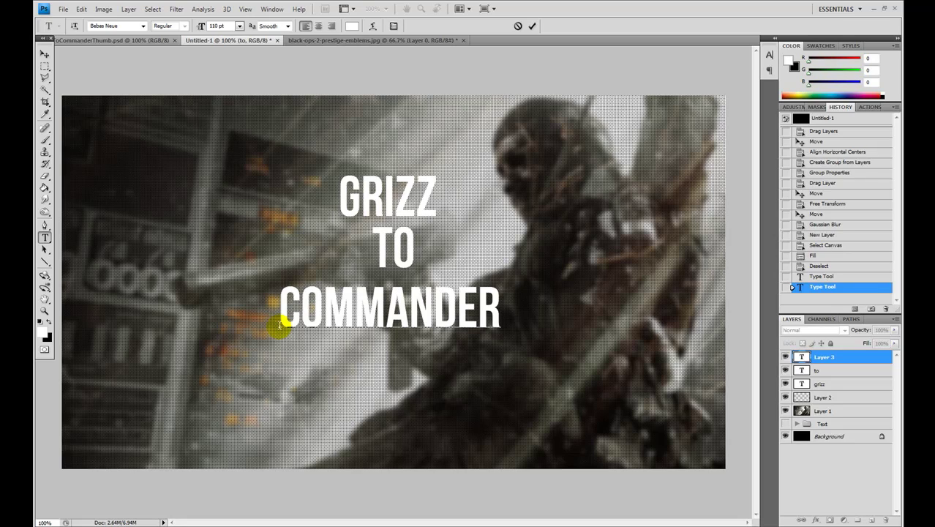
double_click(279, 325)
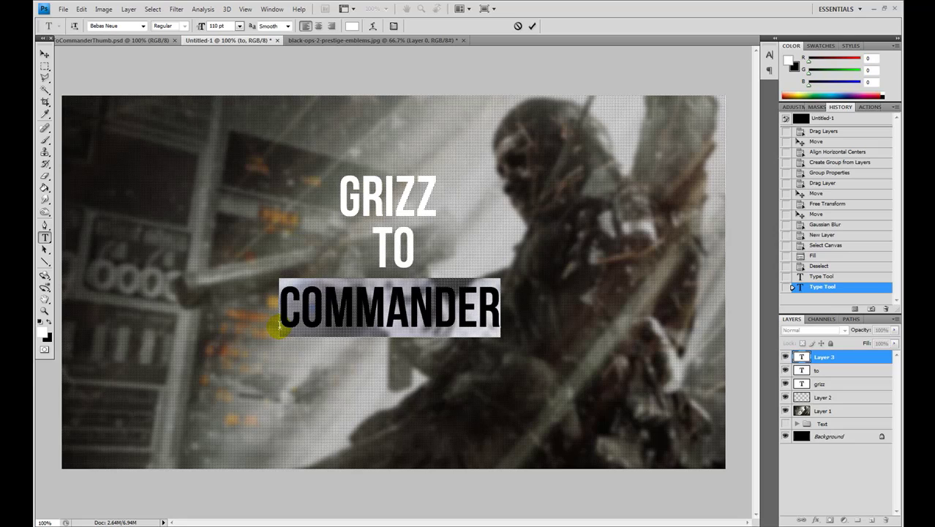
double_click(214, 25)
type("175")
key("Return")
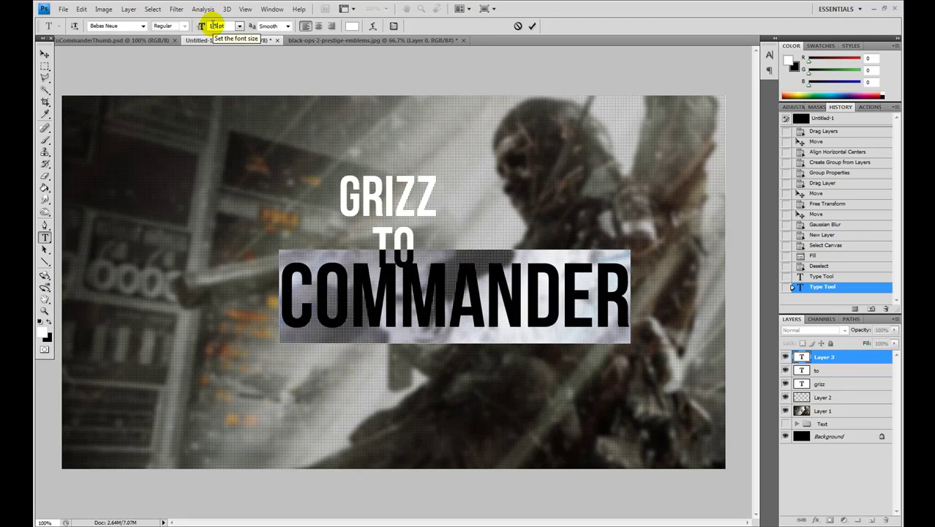
left_click(44, 55)
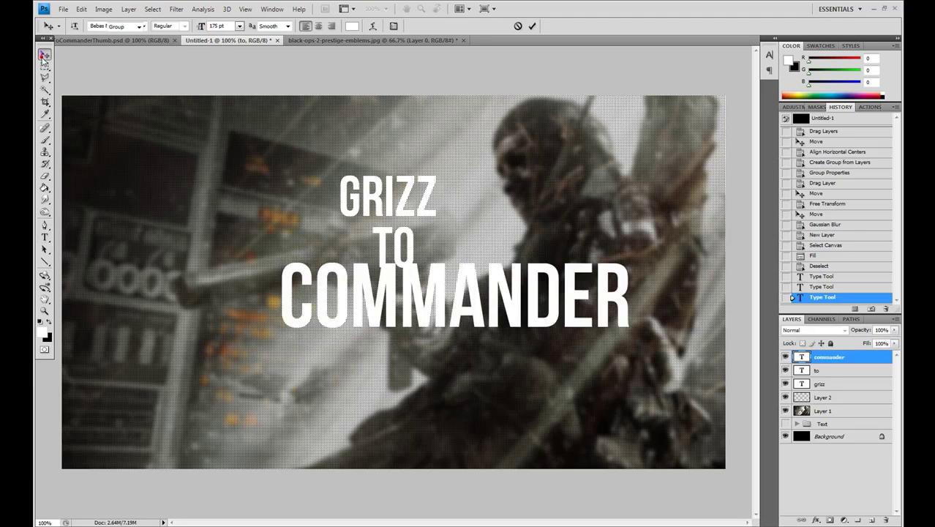
- Set the font size of the "TO" text to 135 pt
left_click(45, 236)
double_click(387, 240)
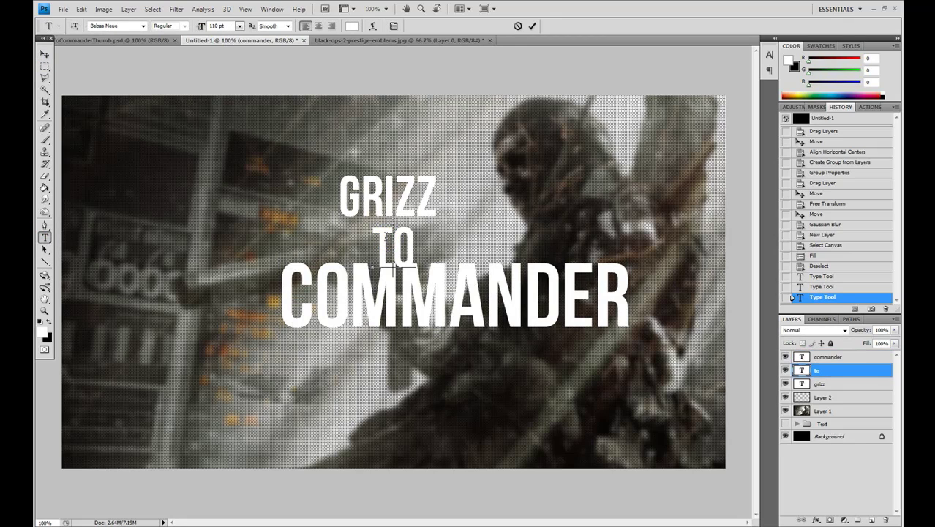
double_click(214, 27)
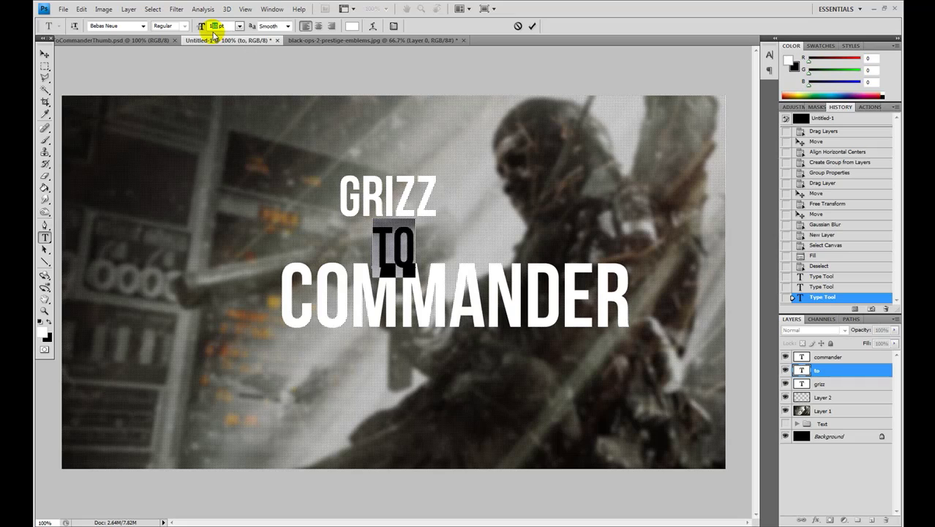
type("135")
key("Return")
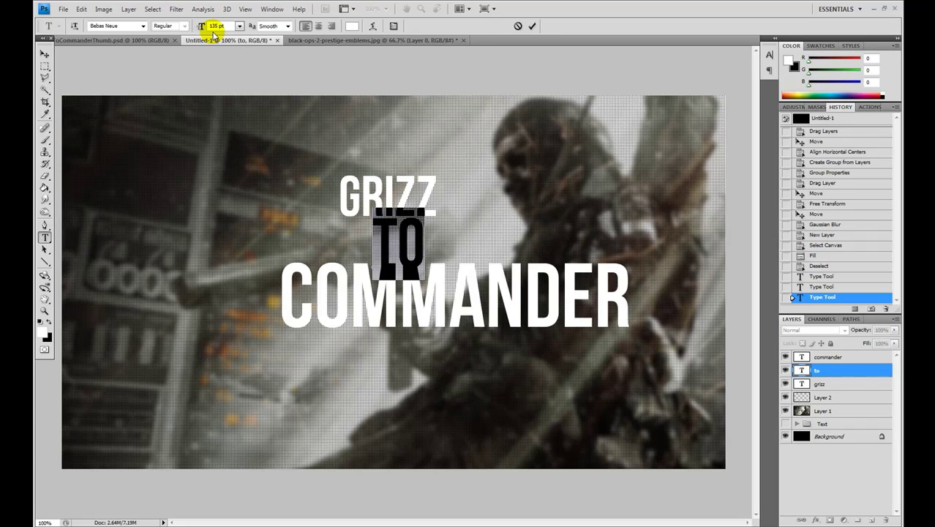
left_click(44, 55)
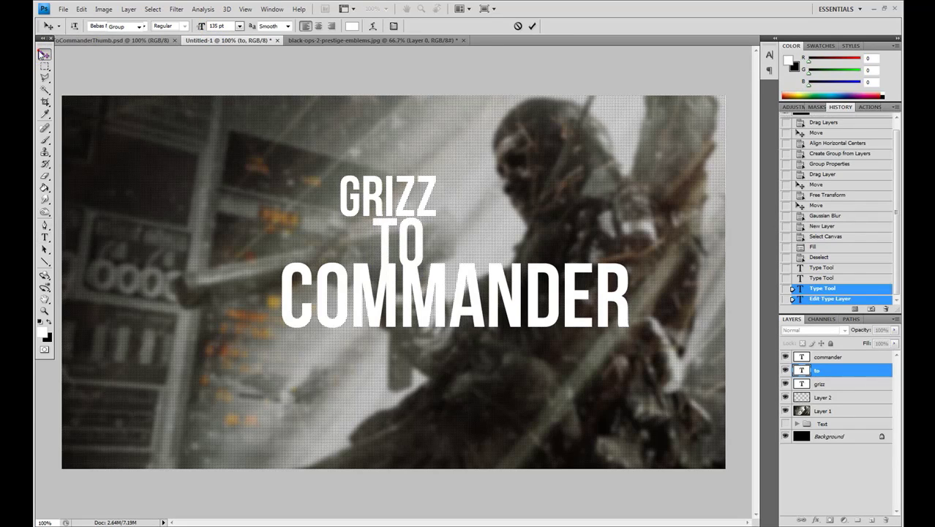
- Set the font size of the "GRIZZ" text to 150 pt
left_click(46, 237)
double_click(401, 192)
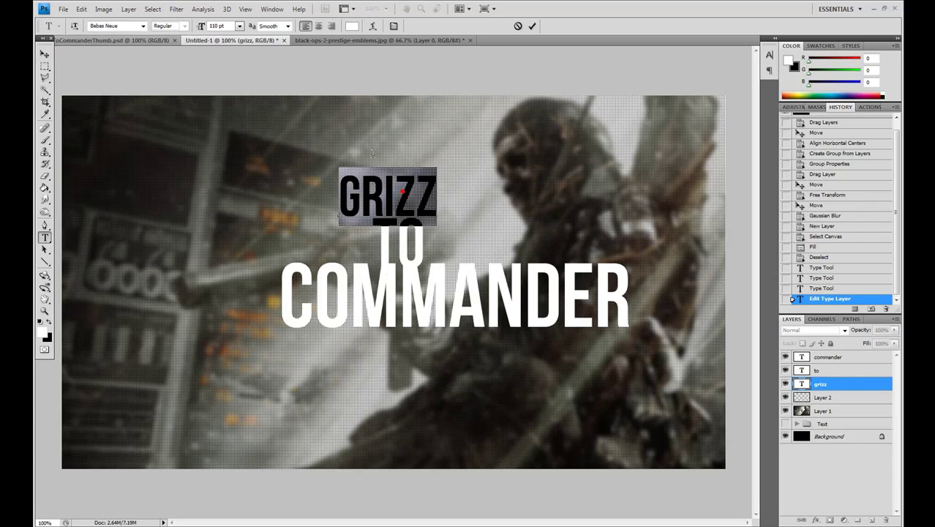
left_click(220, 26)
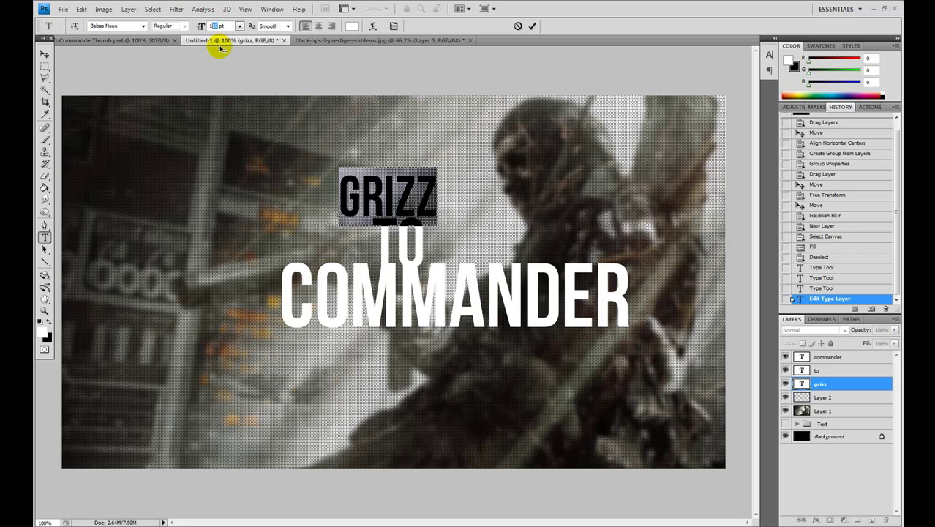
type("150")
key("Return")
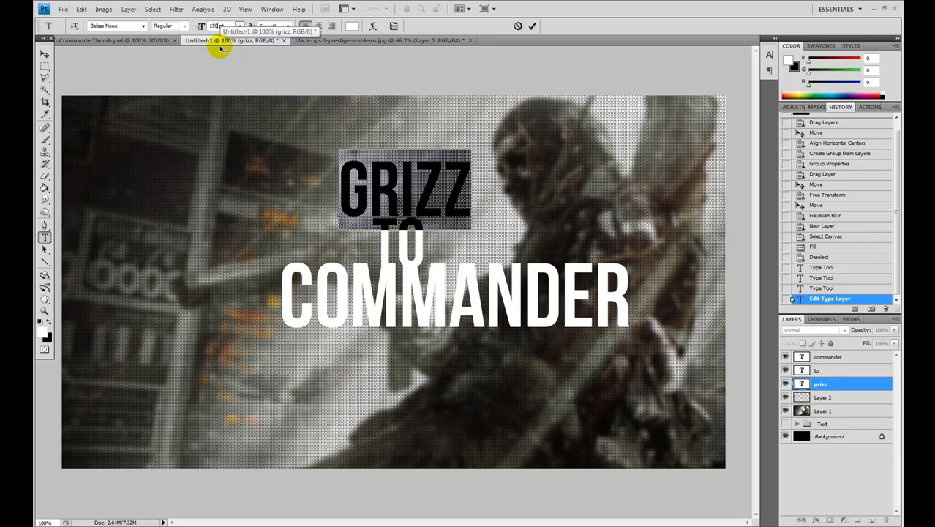
left_click(44, 54)
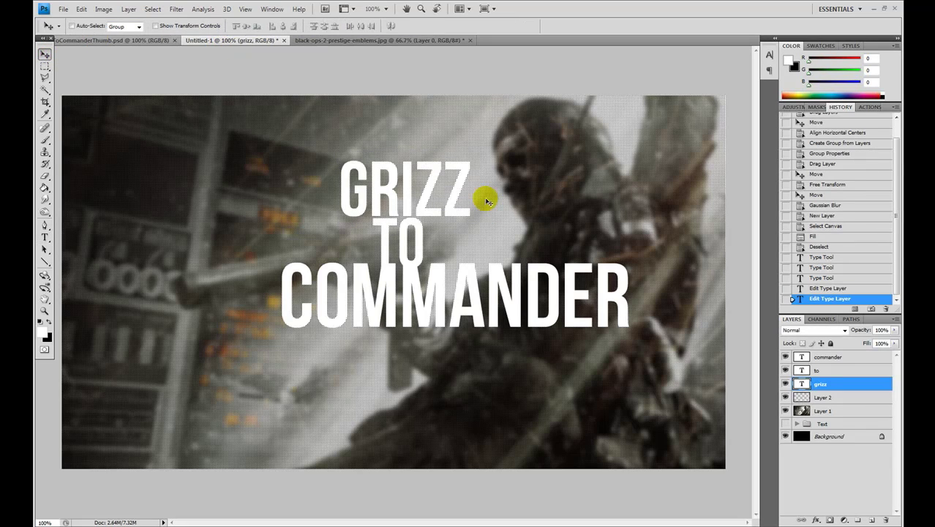
- Align the "GRIZZ", "TO" and "COMMANDER" text layers by their horizontal centers
left_click(828, 357, "shift")
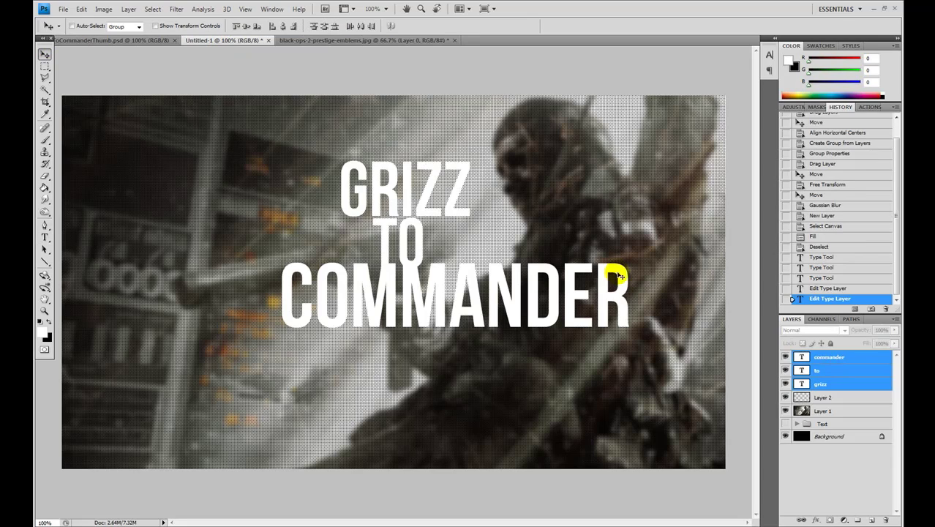
left_click(129, 8)
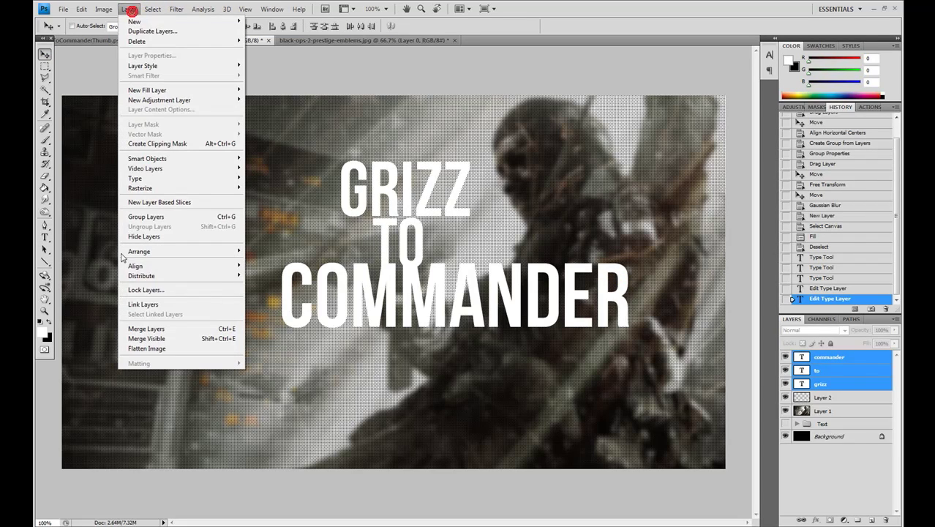
mouse_move(216, 266)
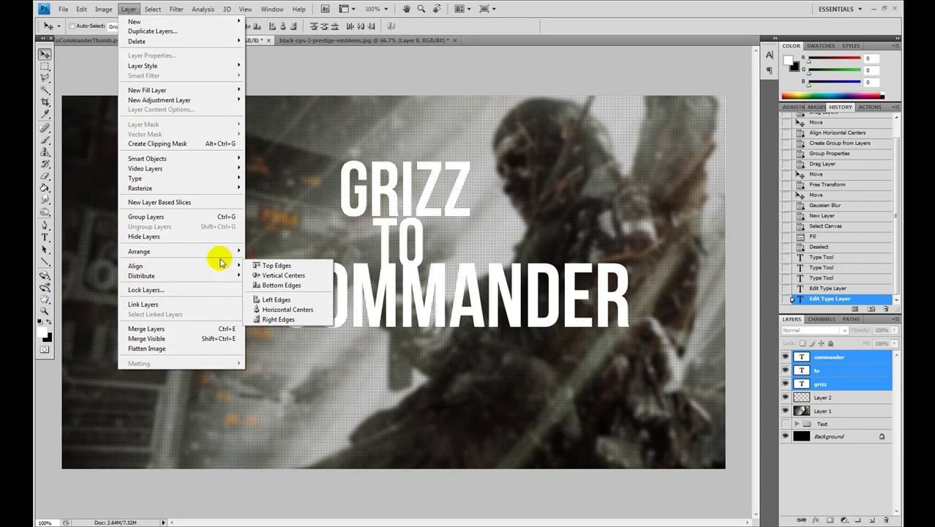
left_click(276, 309)
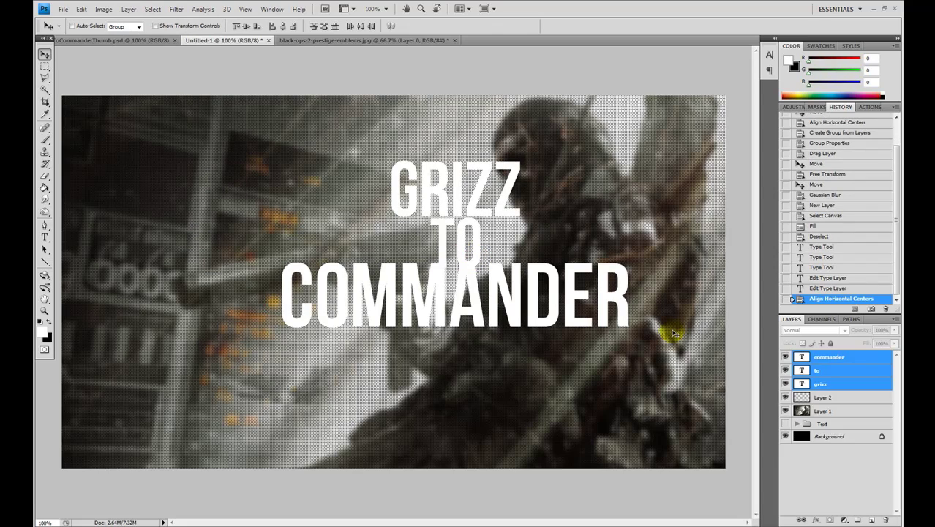
- Move "GRIZZ" and "TO" up slightly to clear "COMMANDER", and raise "GRIZZ" a little further above "TO"
left_click(824, 375)
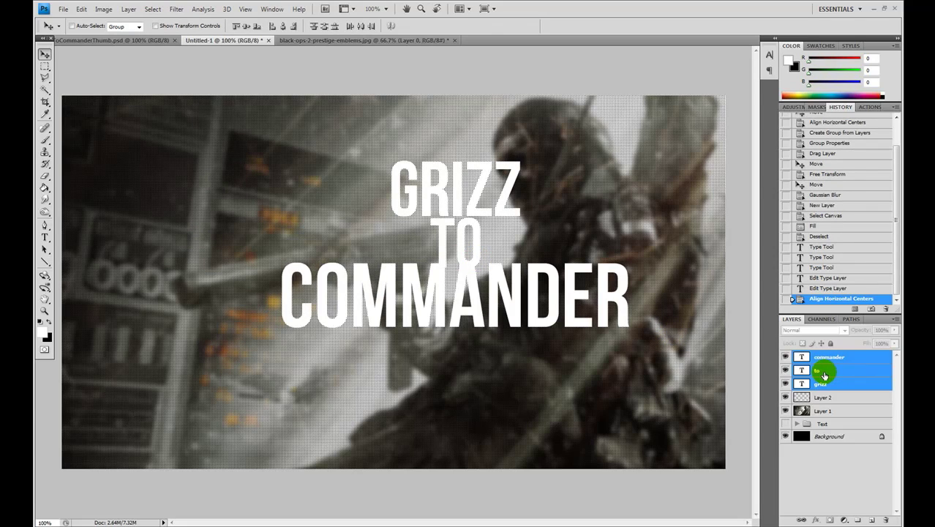
left_click(823, 359, "ctrl")
left_click(652, 319)
key("Up")
key("Up")
key("Up")
key("Up")
key("Up")
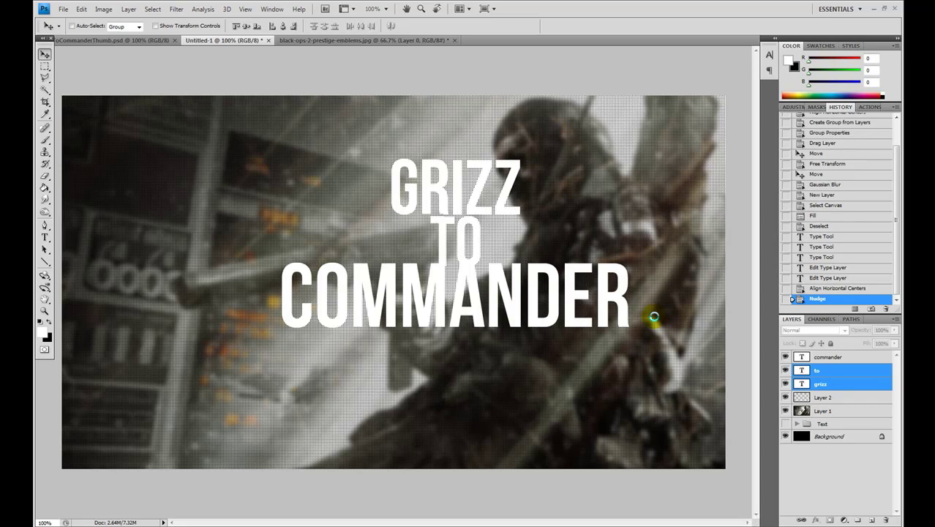
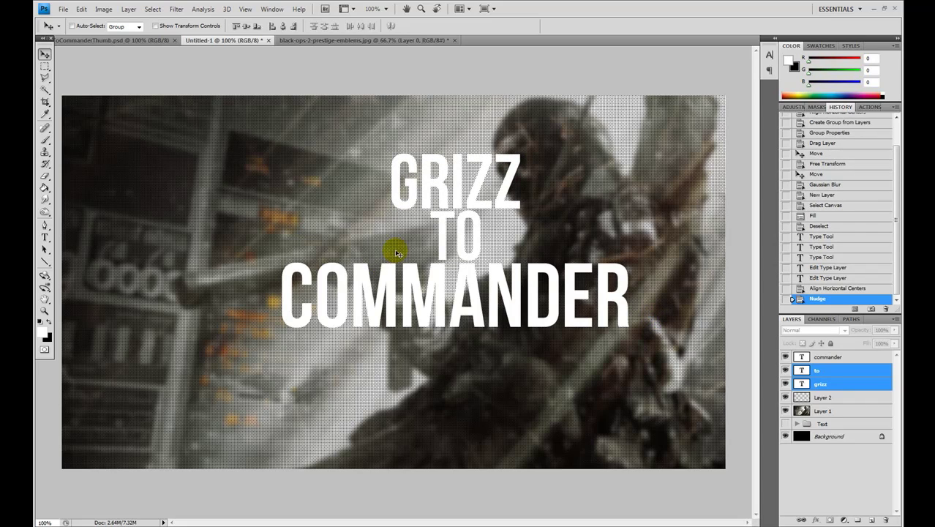
left_click(459, 222)
left_click_drag(460, 222, 457, 218)
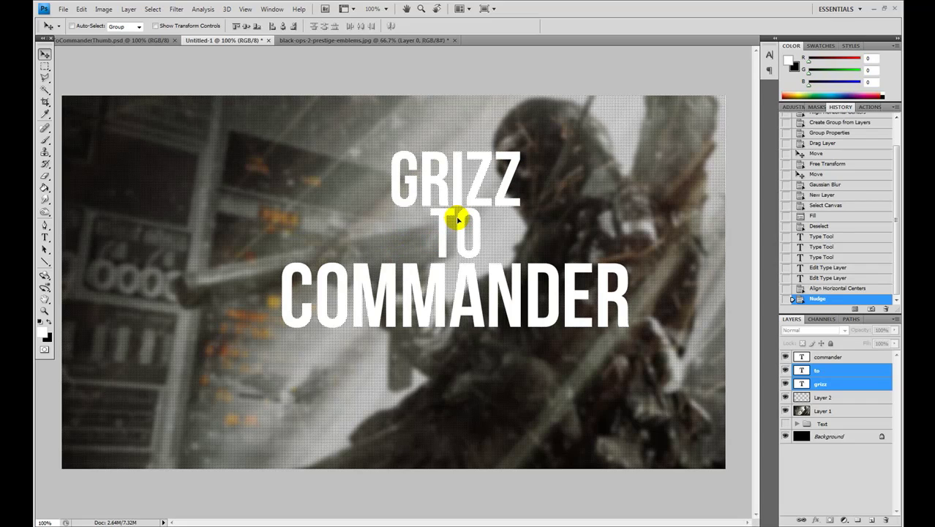
left_click(815, 371, "ctrl")
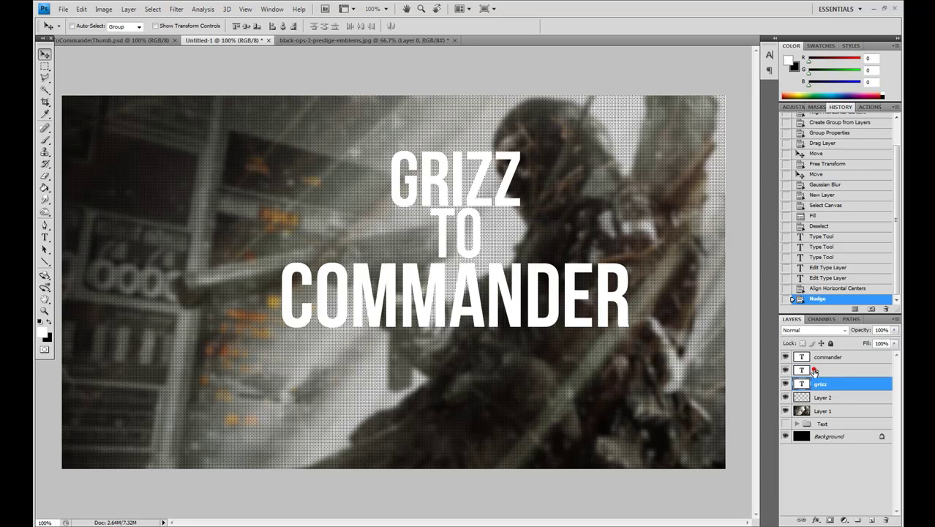
mouse_move(455, 173)
left_mouse_down()
mouse_move(453, 161)
mouse_move(456, 168)
left_mouse_up()
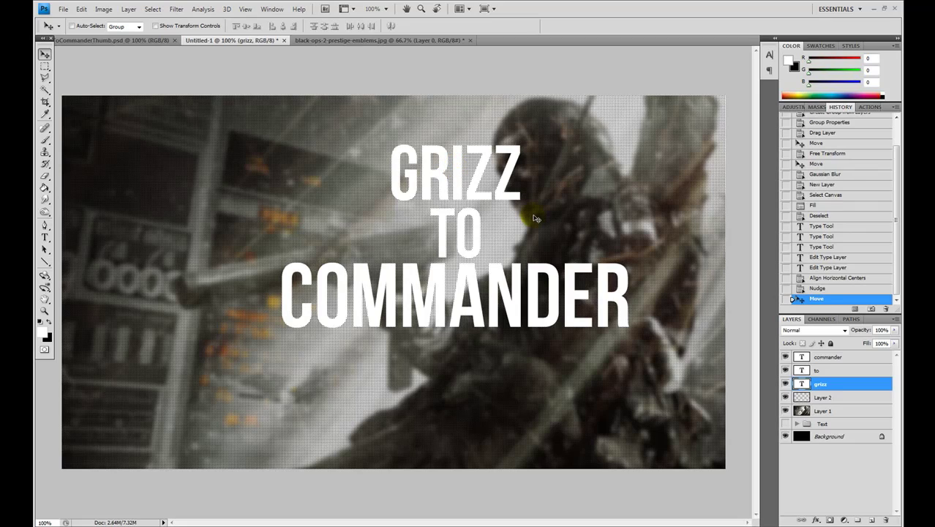
- Delete the three white text layers "COMMANDER", "TO" and "GRIZZ" together
mouse_move(822, 377)
left_mouse_down()
mouse_move(826, 354)
mouse_move(823, 373)
left_mouse_up()
left_click(827, 356, "ctrl")
left_click(823, 372, "ctrl")
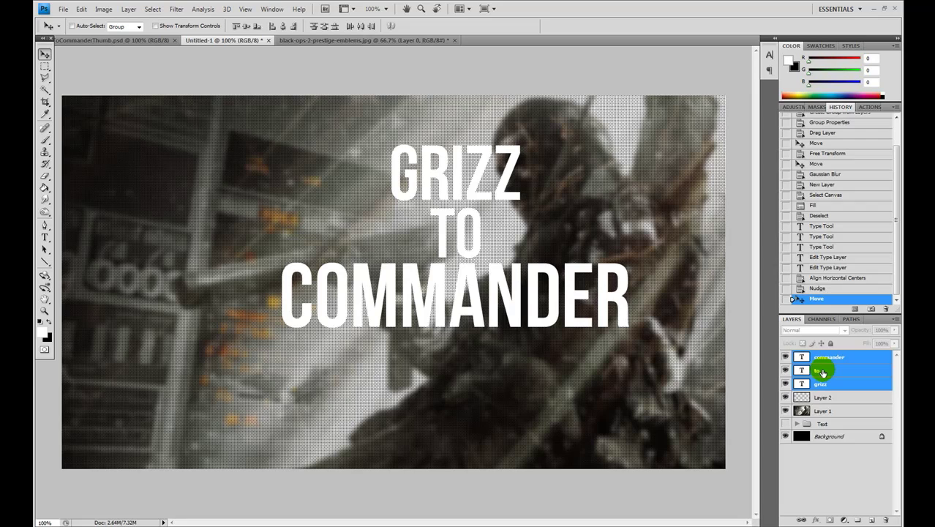
key("Delete")
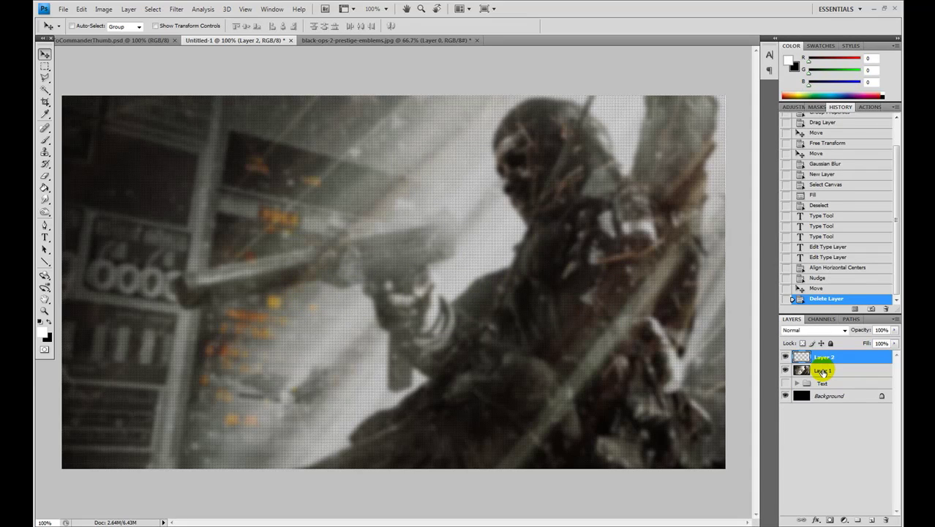
- Show the hidden Text group at the top of the layer stack, and compare the image with and without the pattern layer
left_click(786, 383)
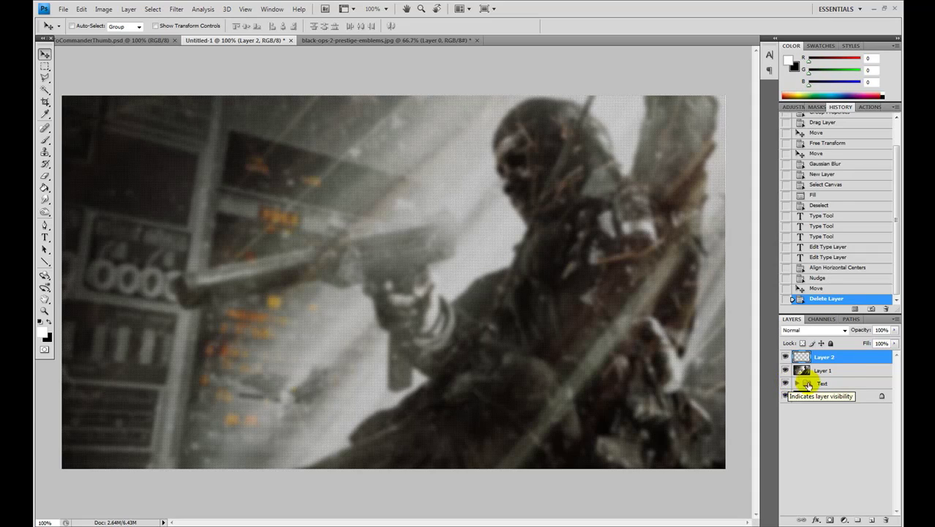
left_click(835, 380)
left_click(835, 357)
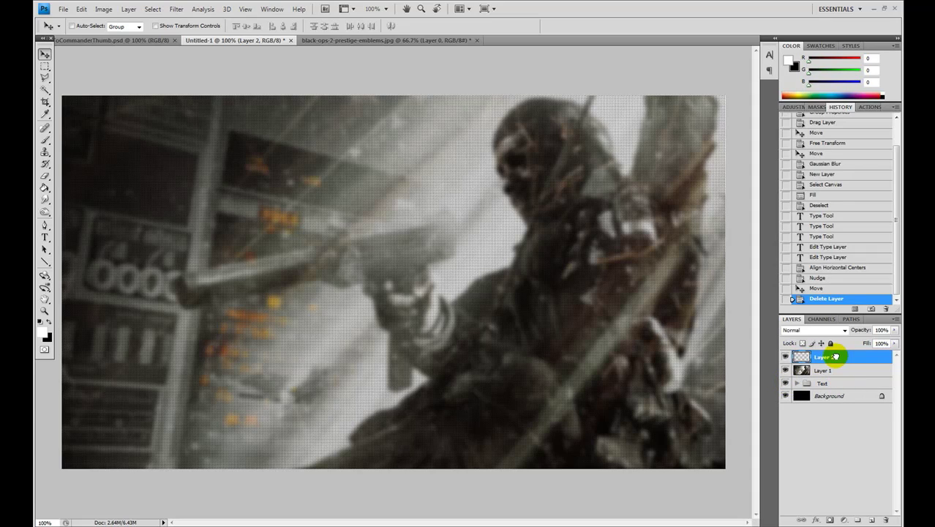
left_click_drag(835, 383, 835, 355)
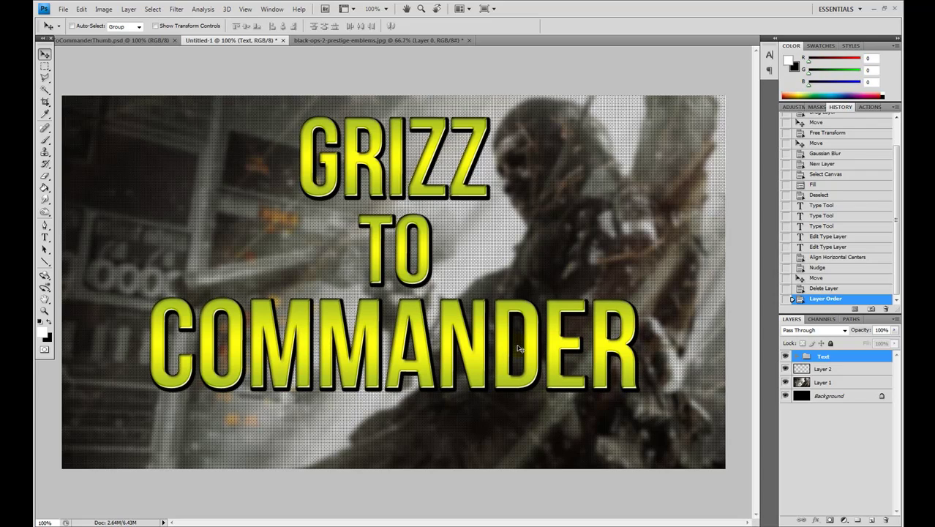
left_click(785, 368)
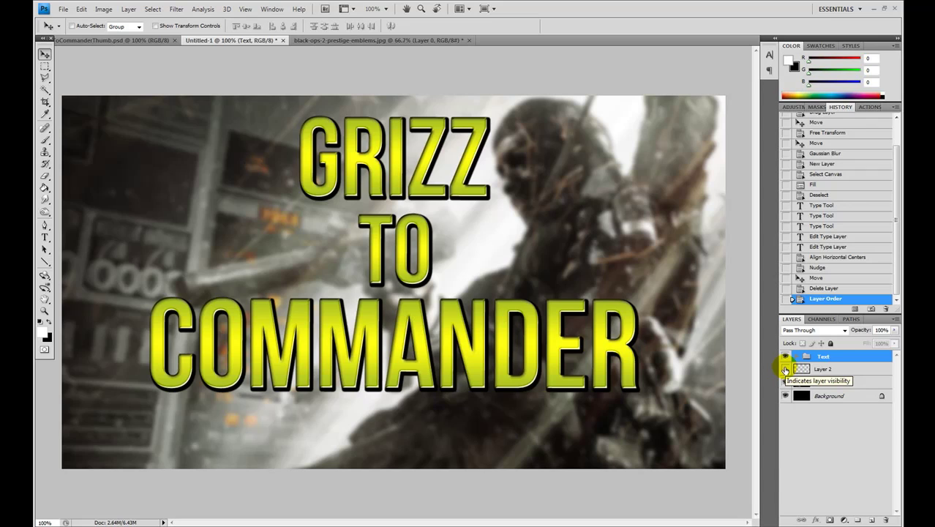
left_click(785, 370)
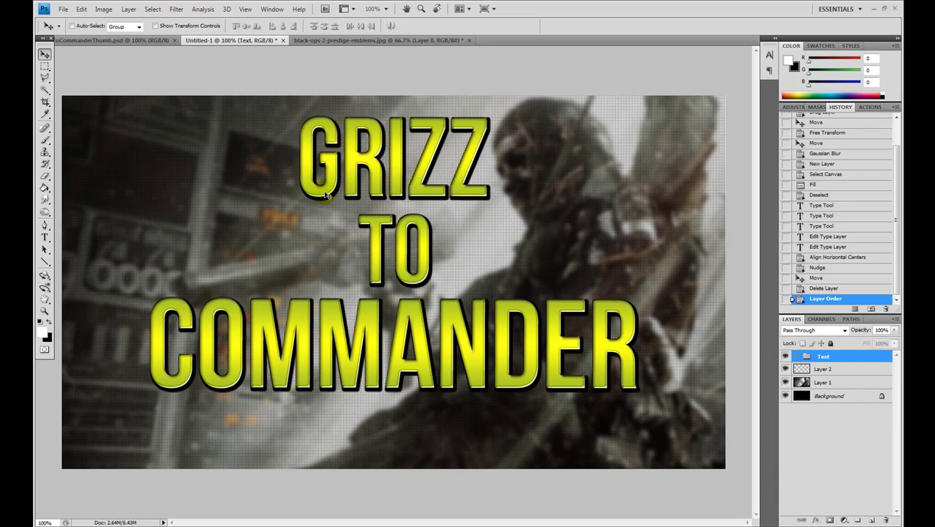
- Fill a full-width rectangular band just below "COMMANDER" with black on a new top layer, and deselect
left_click(46, 68)
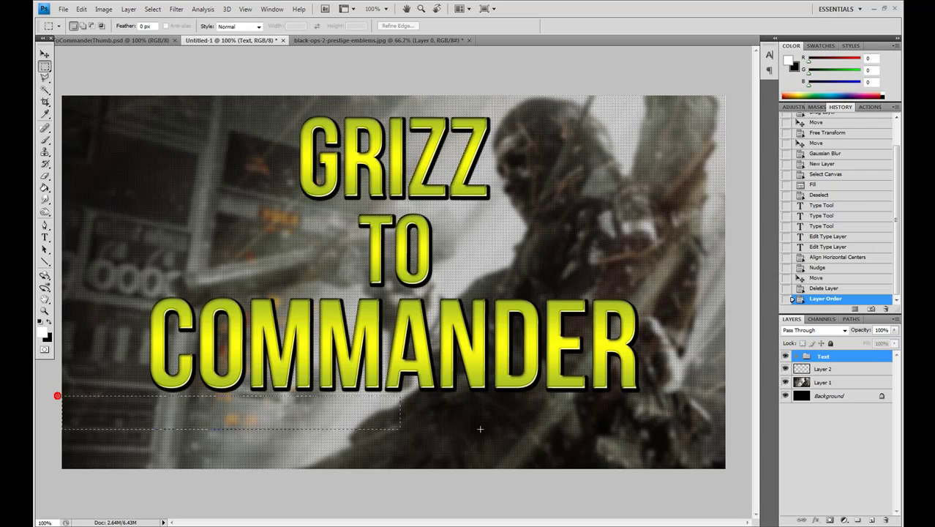
left_click_drag(670, 443, 740, 447)
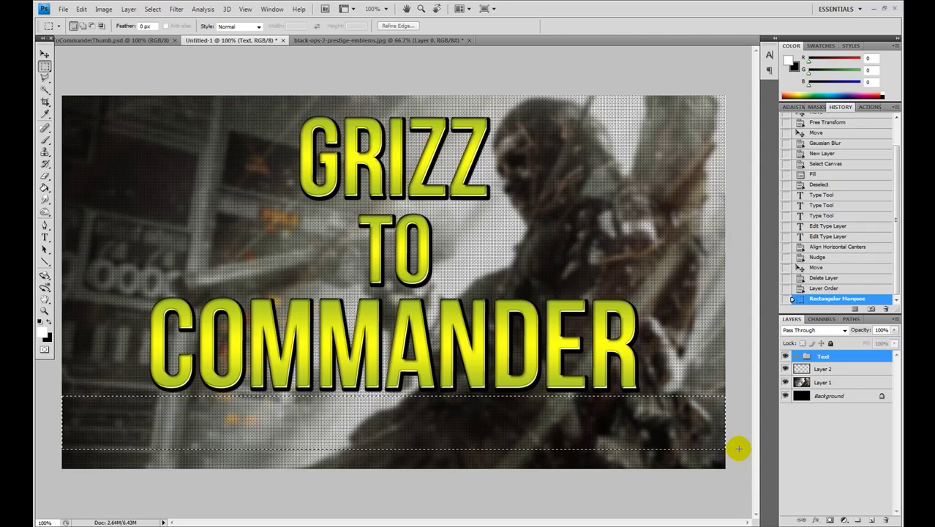
left_click(873, 521)
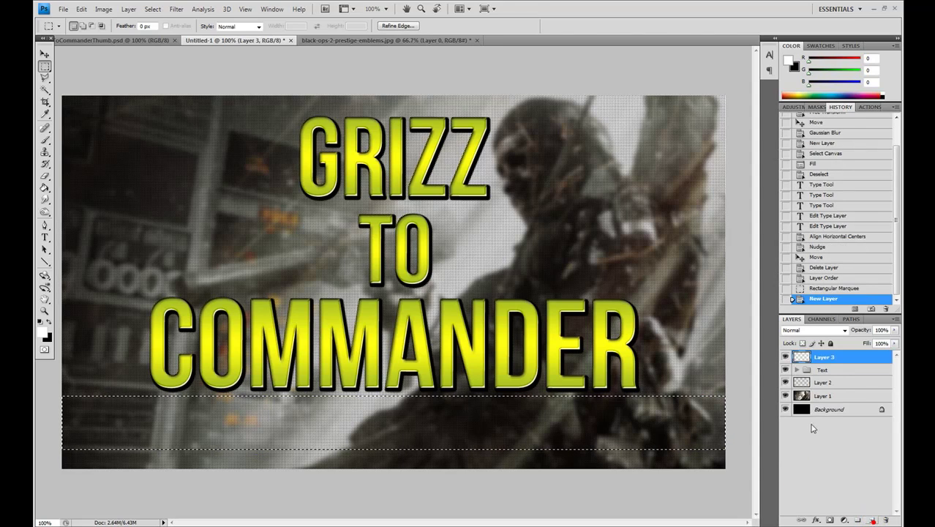
left_click(48, 323)
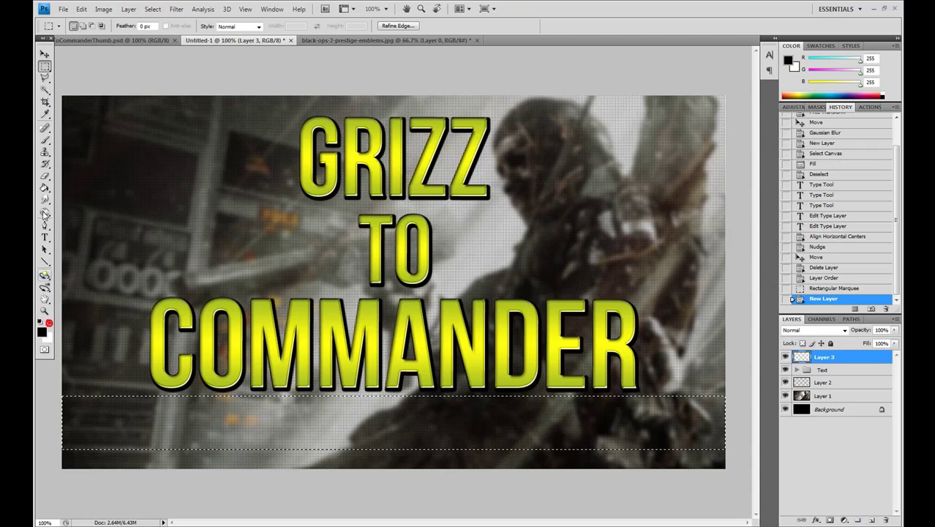
left_click(44, 188)
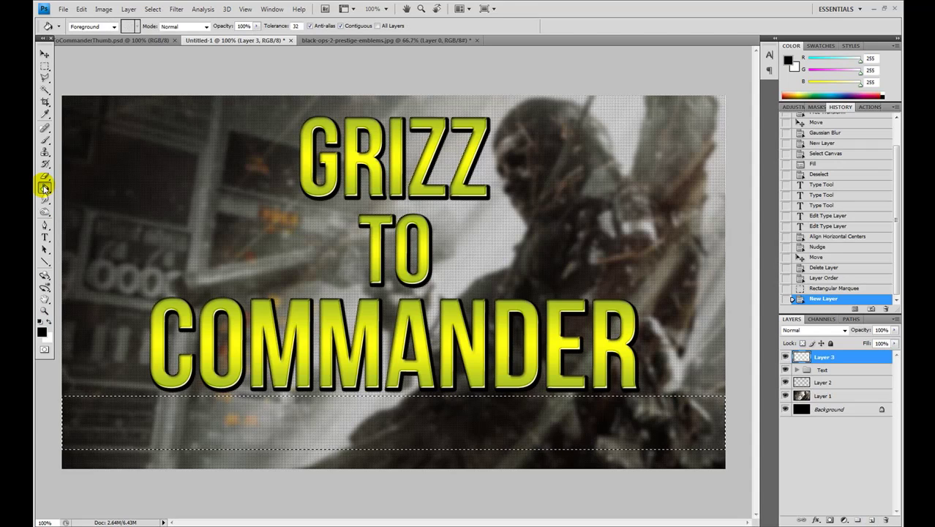
left_click(107, 434)
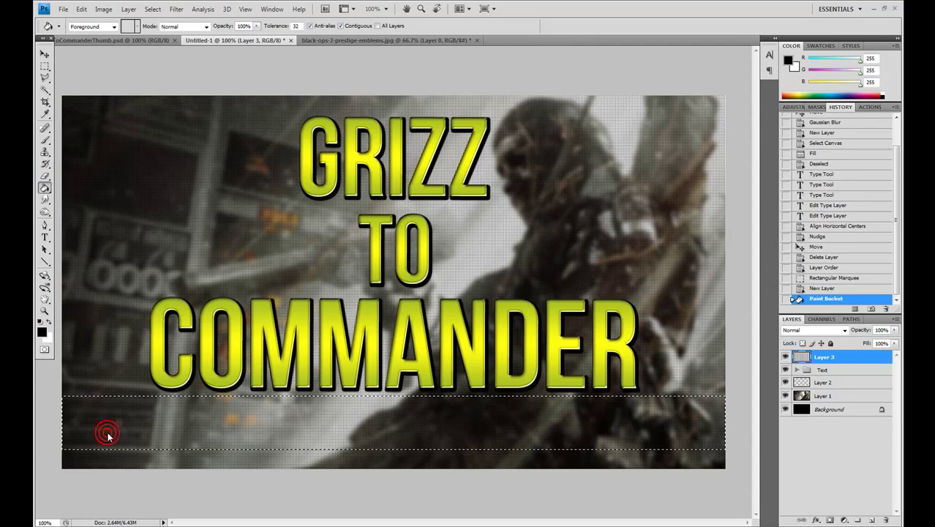
key("ctrl+d")
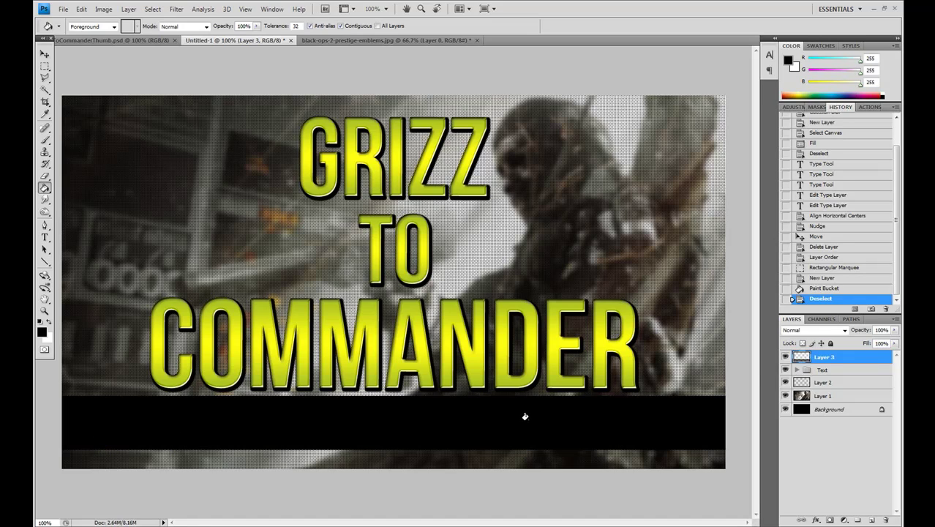
- Set the black band layer's blend mode to Overlay and add a stroke with a gradient fill to it
left_click(845, 331)
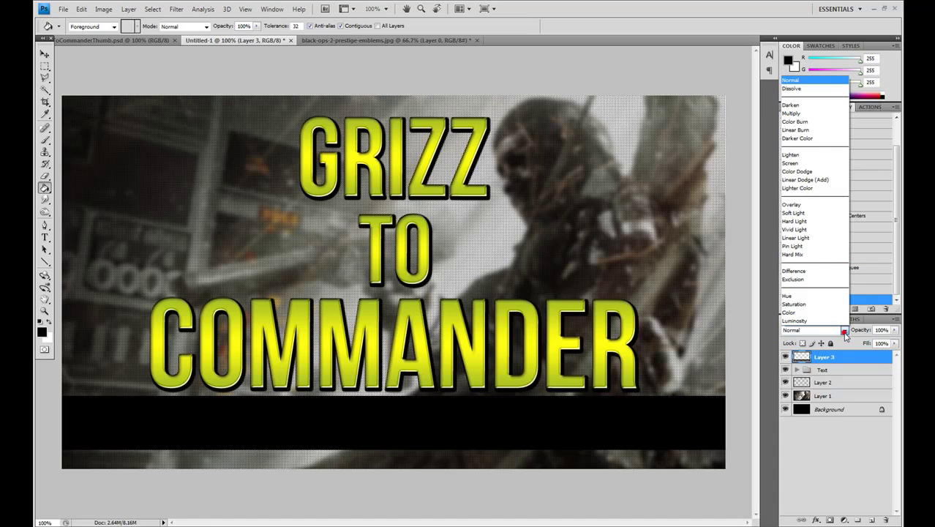
left_click(810, 208)
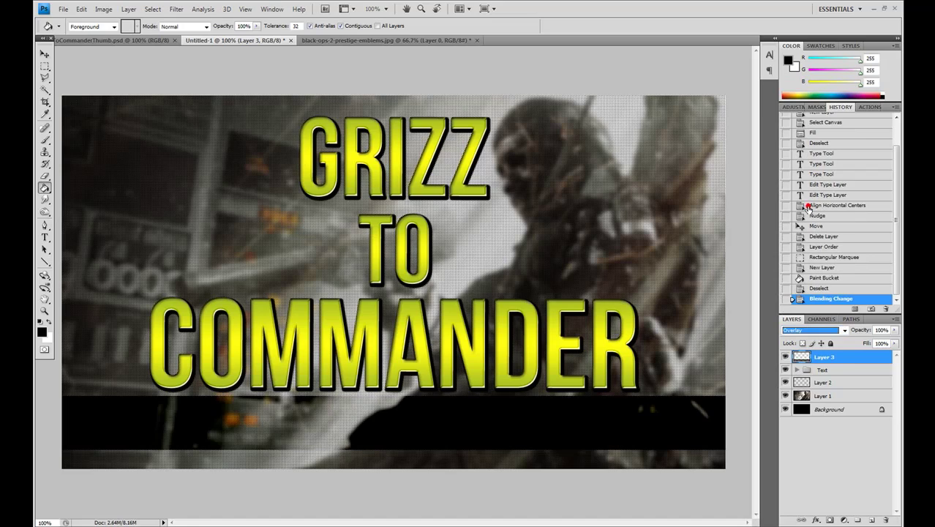
right_click(824, 357)
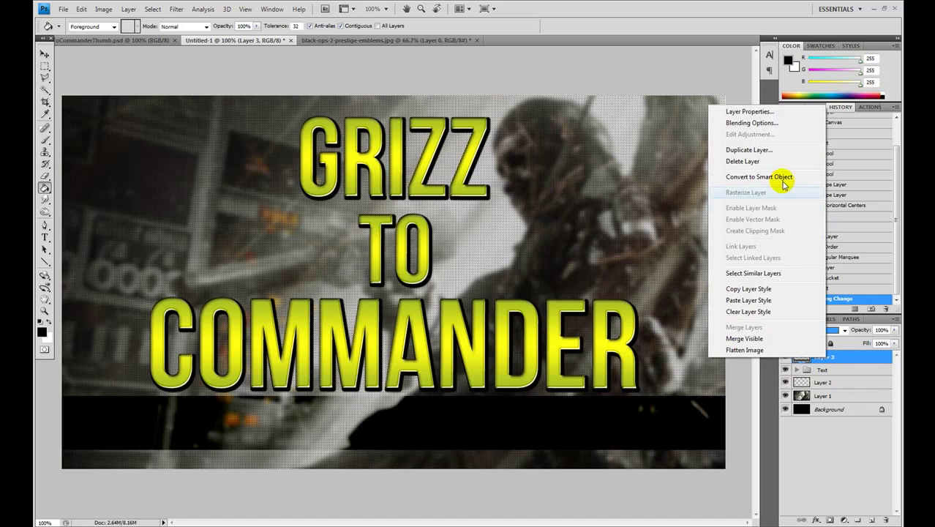
left_click(762, 124)
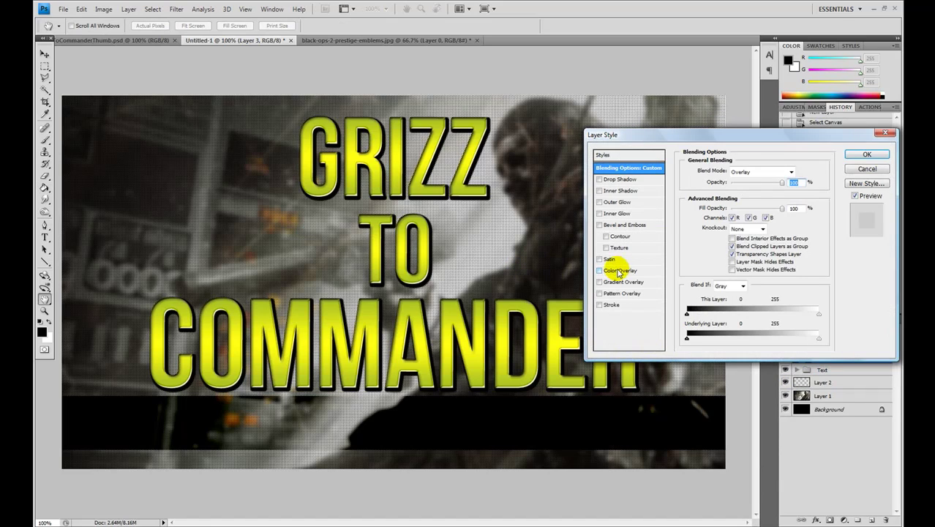
left_click(610, 306)
left_click(746, 223)
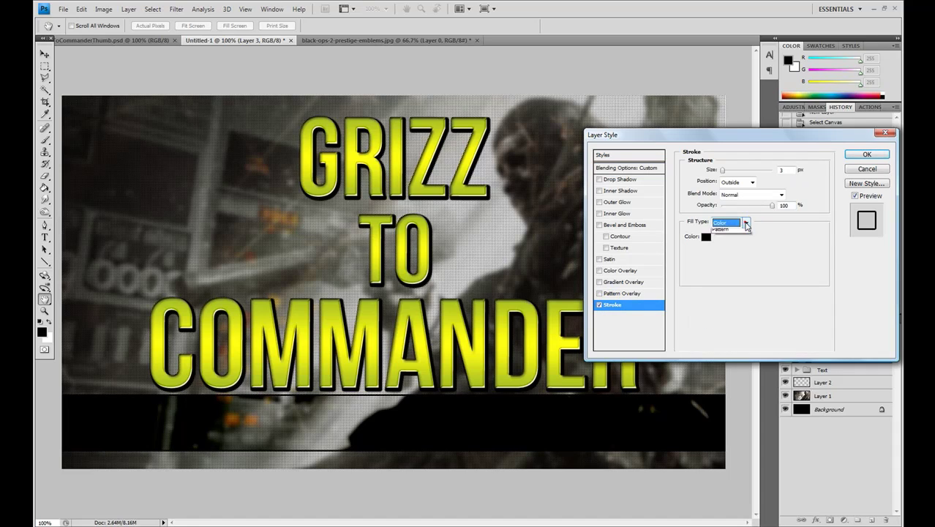
left_click(739, 242)
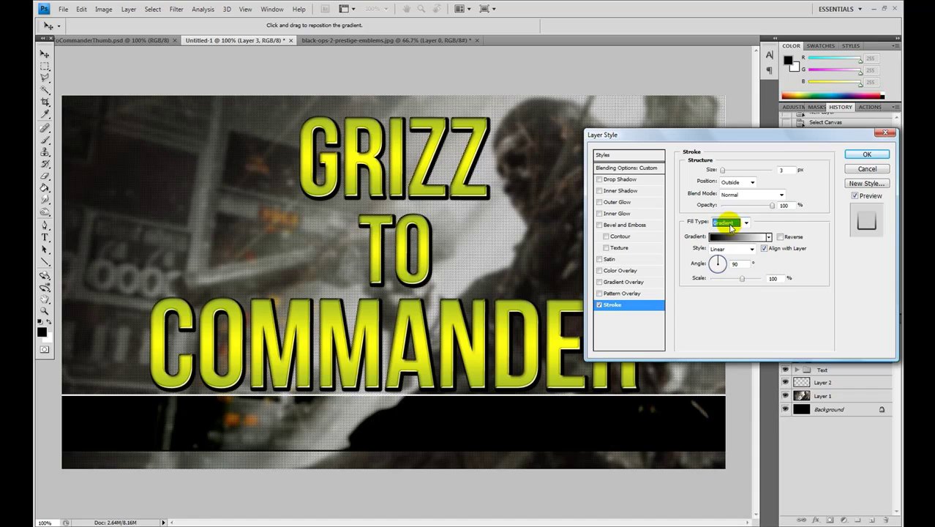
- Edit the stroke's gradient to run black to white to black, with the white stop in the middle
left_click(736, 237)
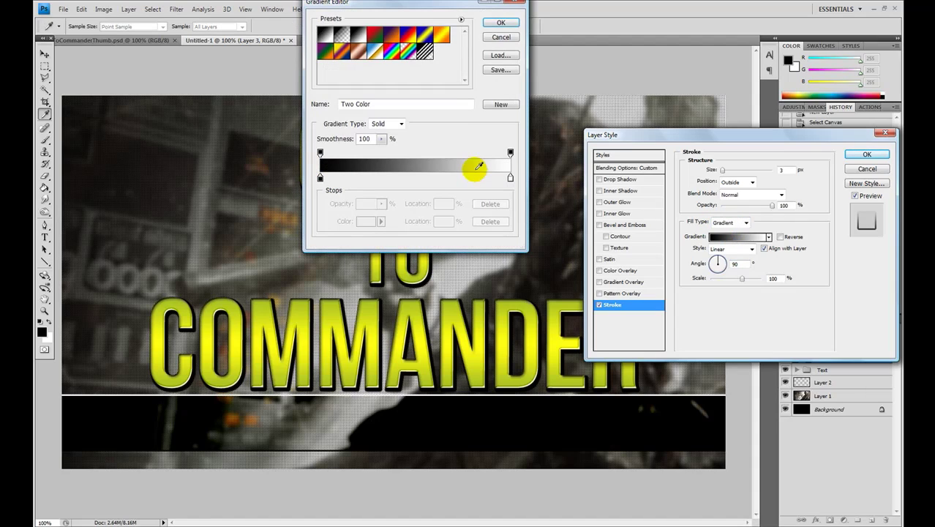
left_click_drag(511, 177, 417, 176)
left_click(511, 178)
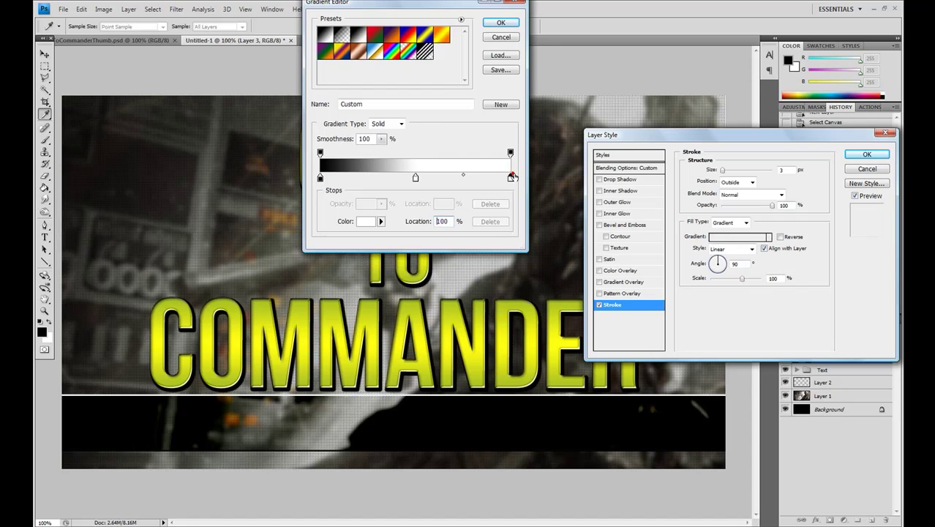
left_click(368, 221)
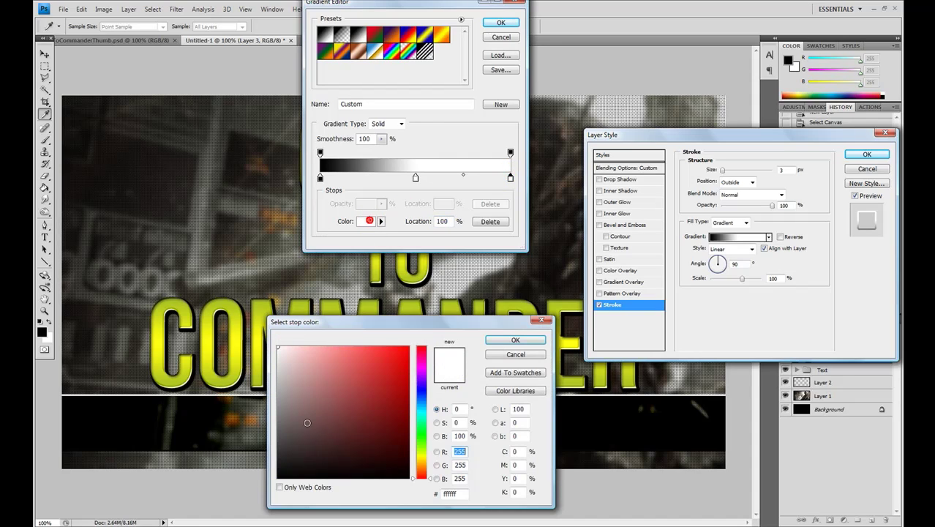
left_click_drag(303, 425, 293, 476)
left_click(513, 339)
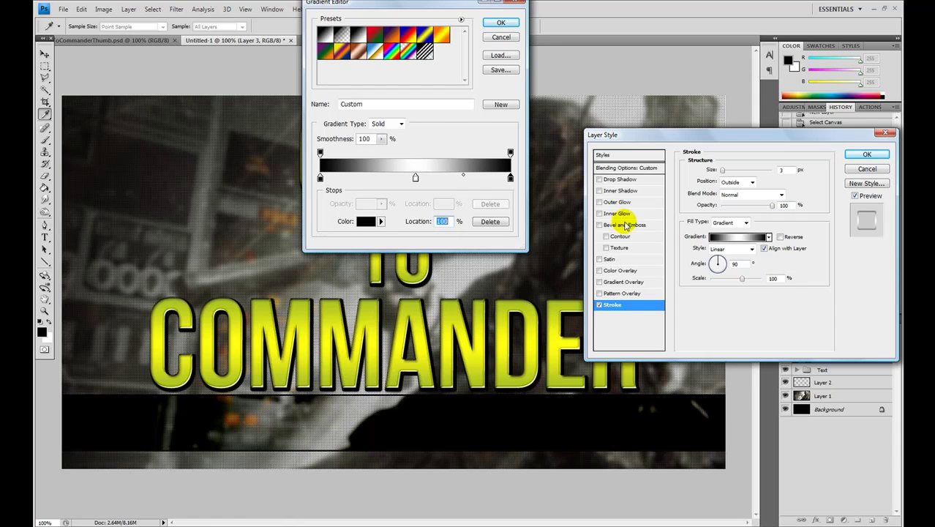
left_click(501, 23)
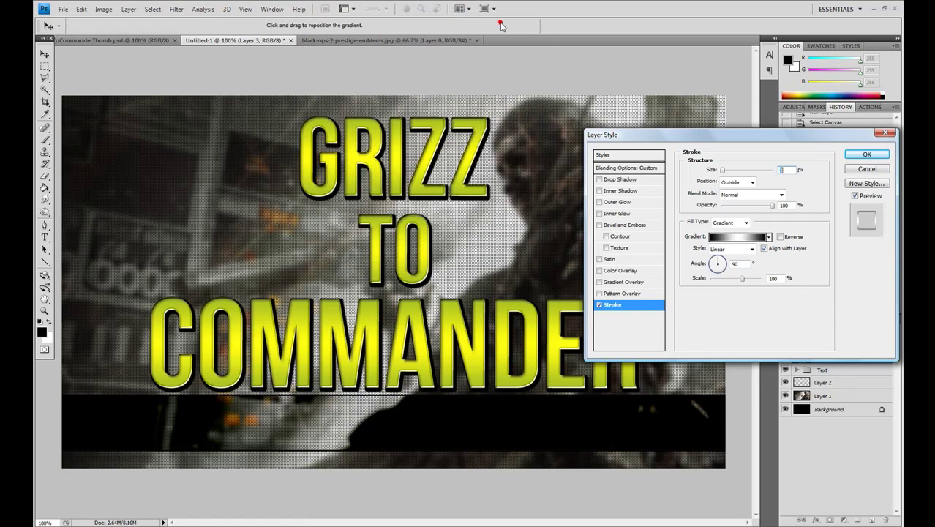
- Set the band stroke's gradient angle to 0°, reduce the stroke size to a thin line and apply the style
left_click(722, 267)
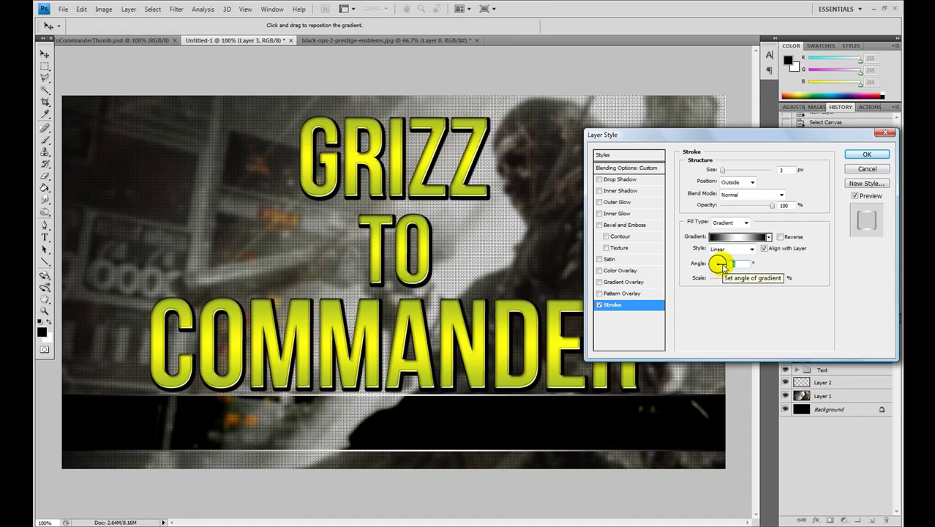
double_click(776, 173)
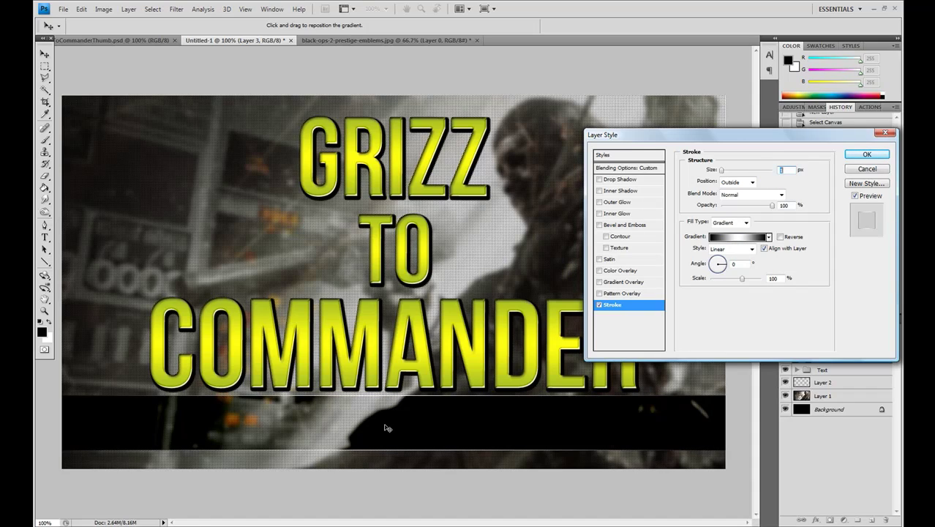
left_click(867, 156)
- Add the text "EPISODE 1" in white over the band on a new text layer
left_click(44, 238)
left_click(49, 320)
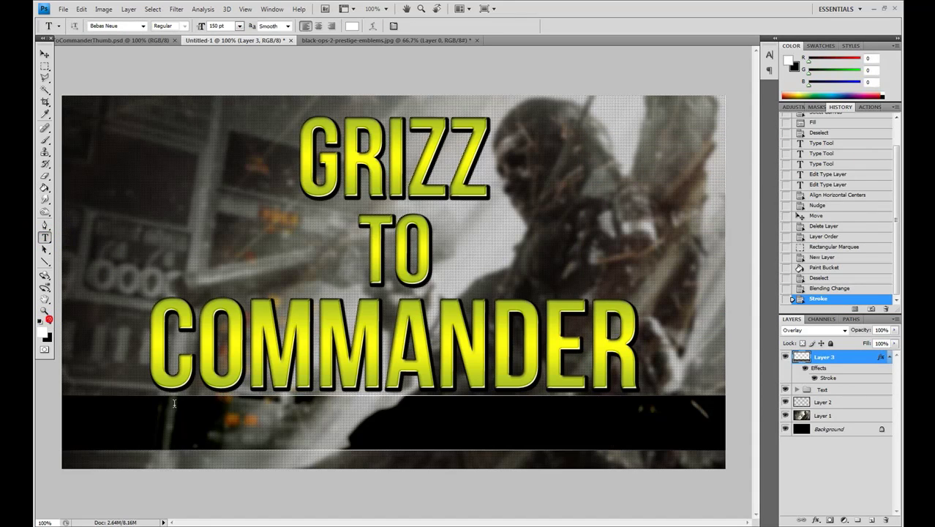
left_click(292, 425)
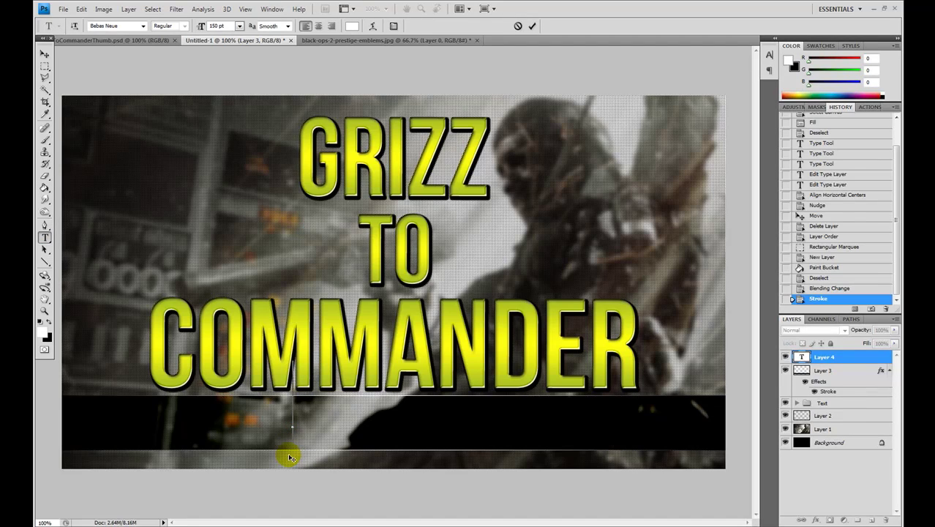
type("EPI")
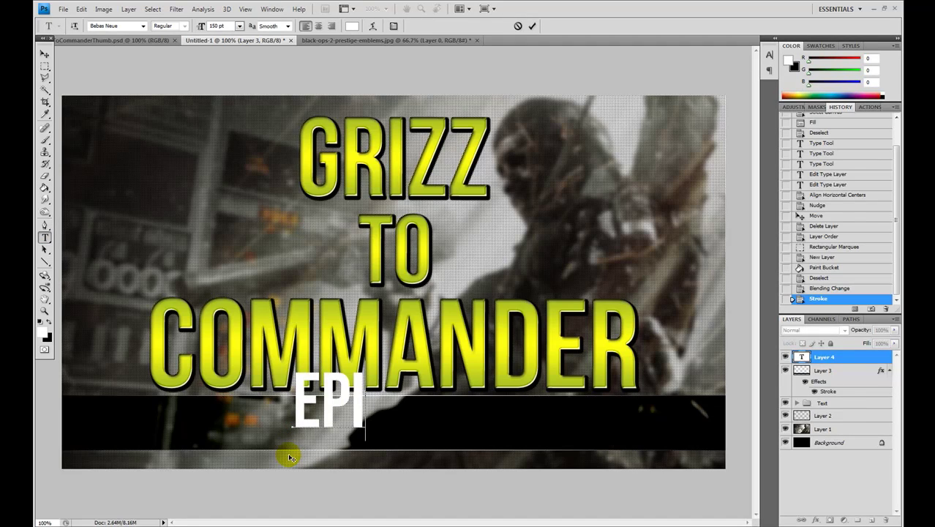
type("SODE 1")
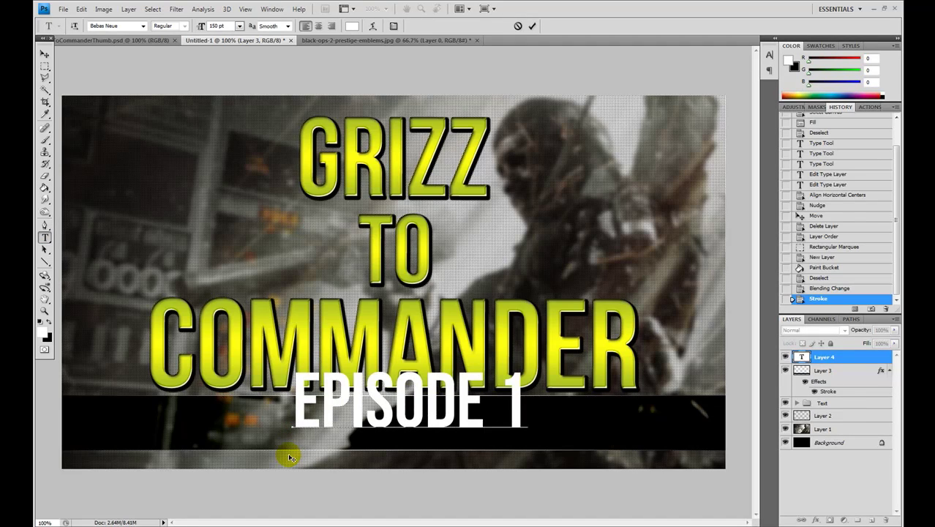
- Try 100 pt for the "EPISODE 1" text, settle on 120 pt, and move the text down inside the band
key("ctrl+a")
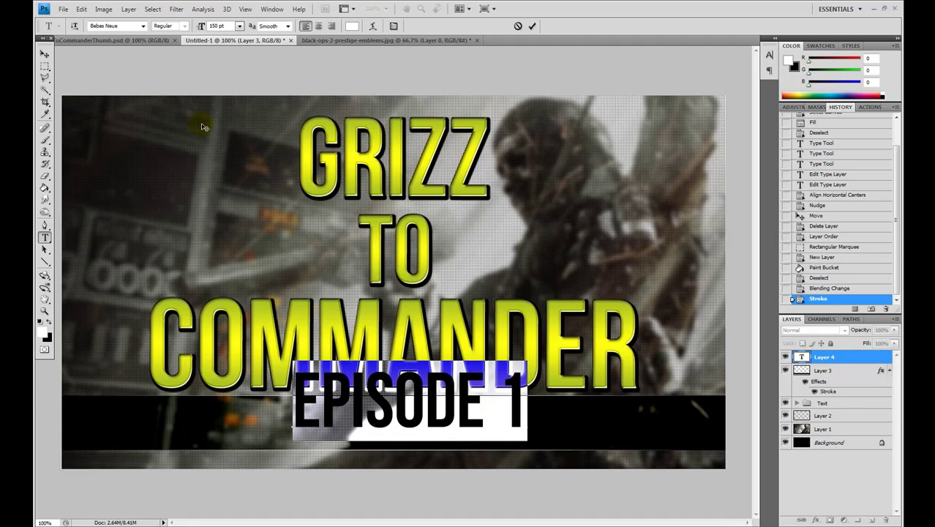
left_click(214, 26)
type("100")
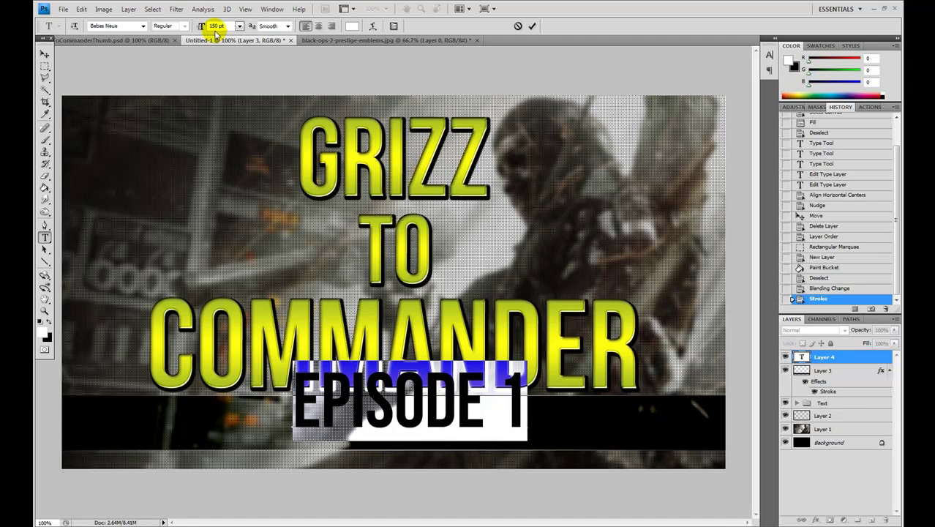
key("Return")
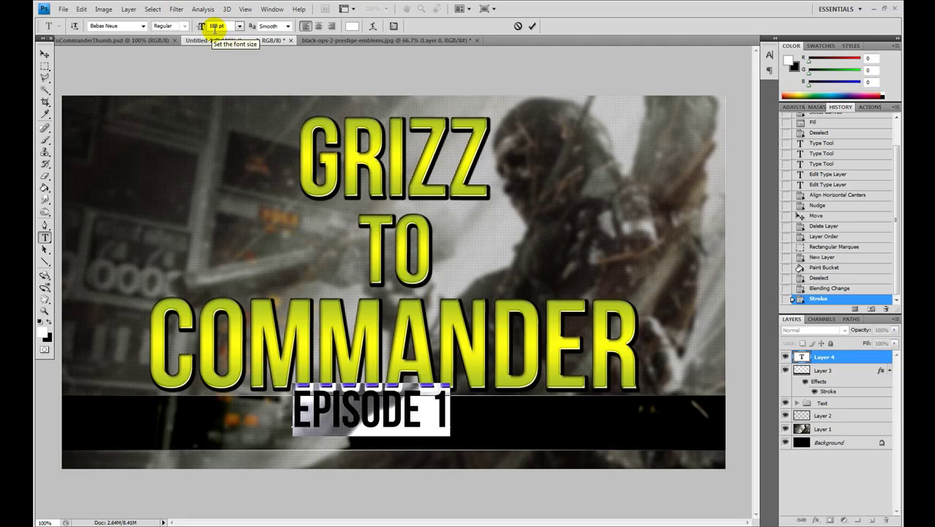
type("120")
key("Return")
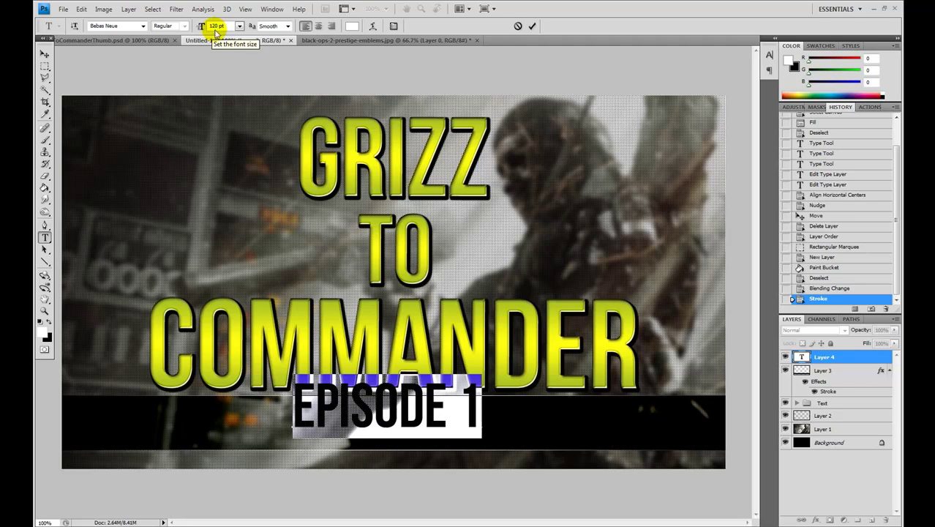
left_click(45, 55)
left_click_drag(379, 416, 385, 433)
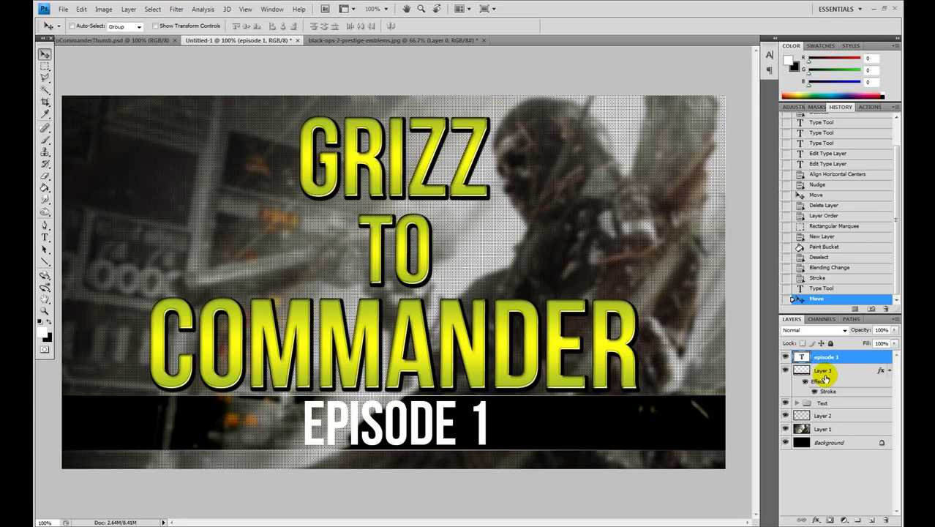
- Align the horizontal centers of the "episode 1" layer and the Text group, leaving the band layer out of the selection
left_click(824, 402, "shift")
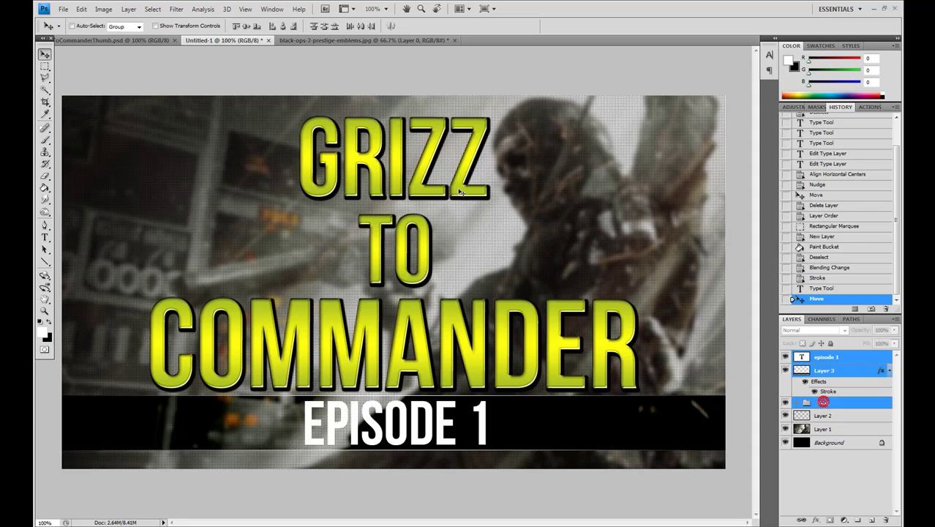
left_click(824, 368, "ctrl")
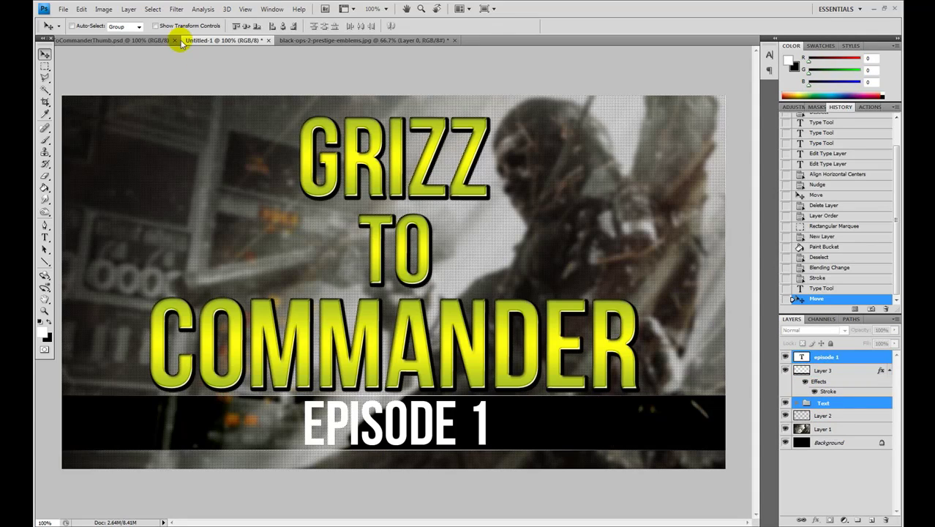
left_click(128, 9)
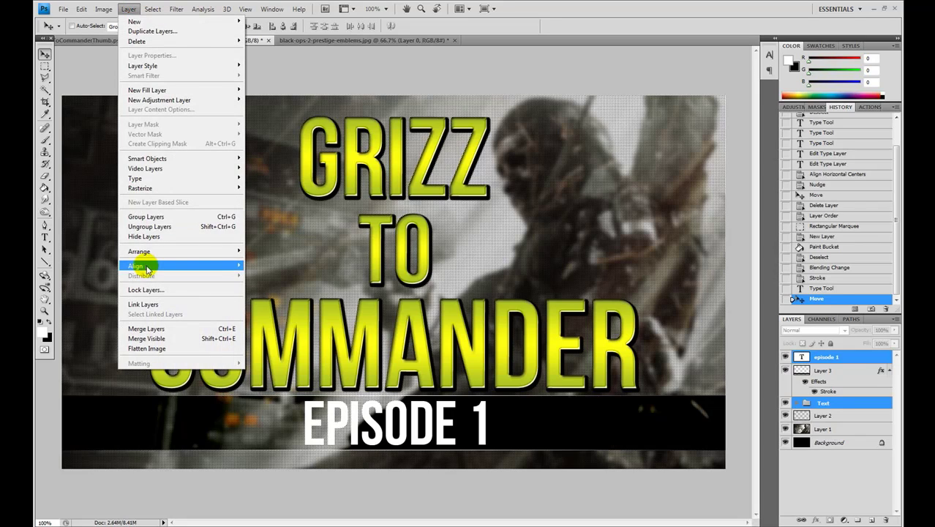
mouse_move(146, 267)
left_click(280, 306)
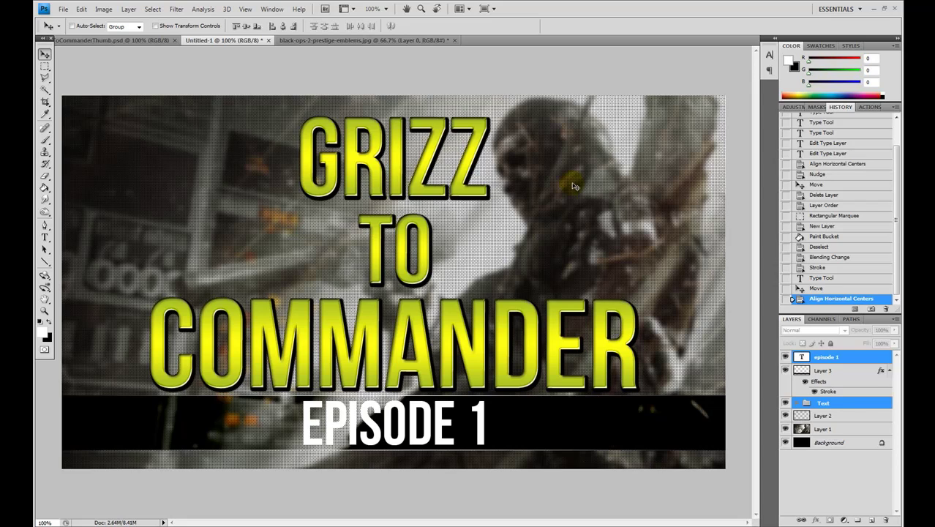
- Apply a black-to-white linear Gradient Overlay in Overlay blend mode to the soldier background on Layer 1
left_click(828, 430)
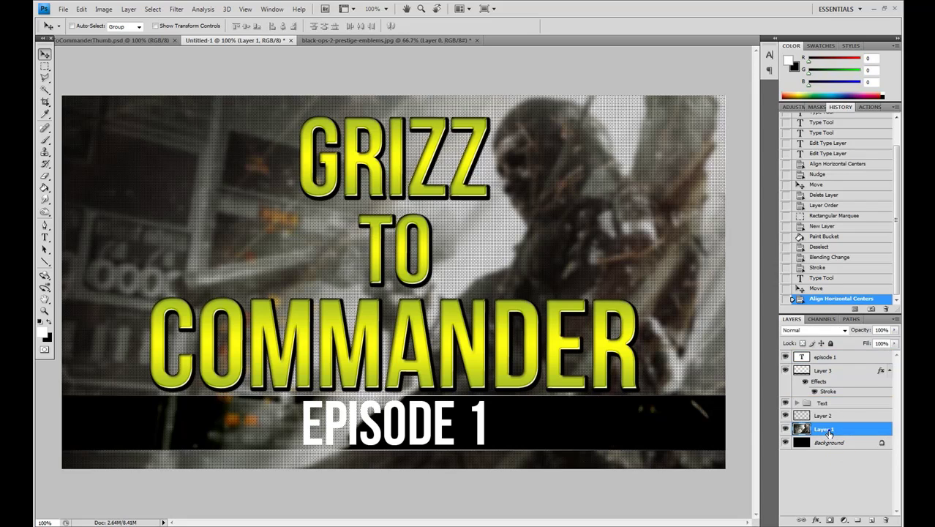
right_click(828, 430)
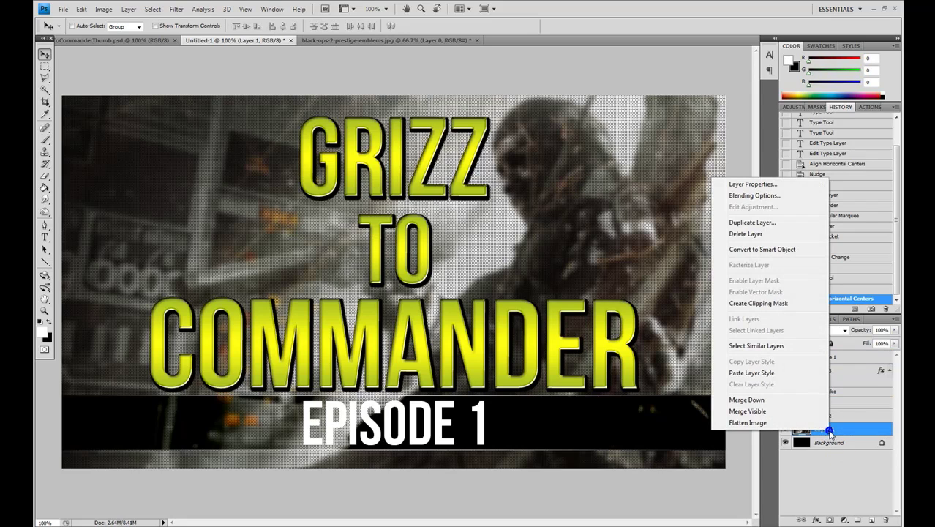
left_click(755, 196)
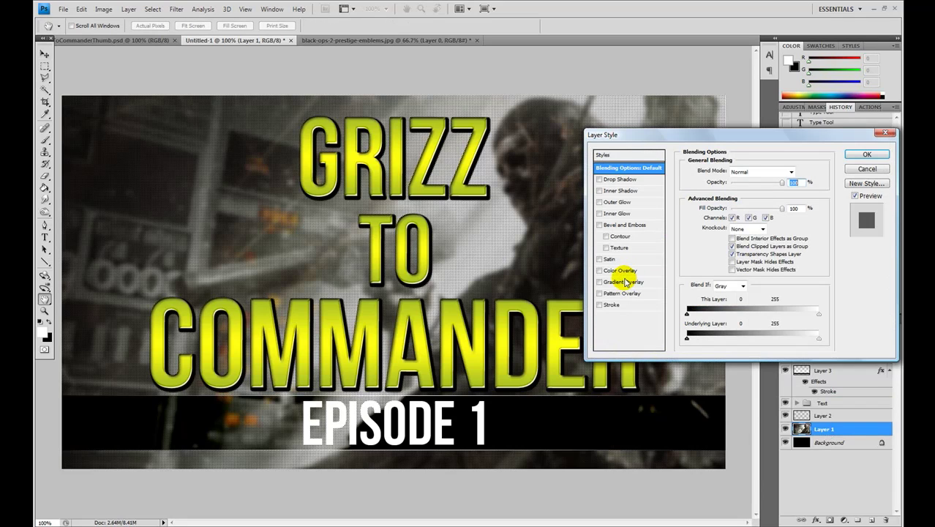
left_click(623, 283)
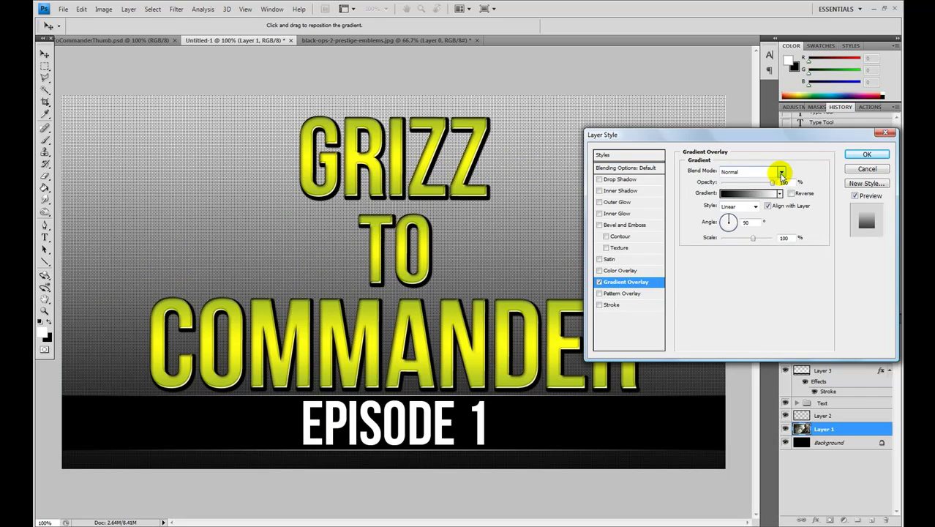
left_click(782, 173)
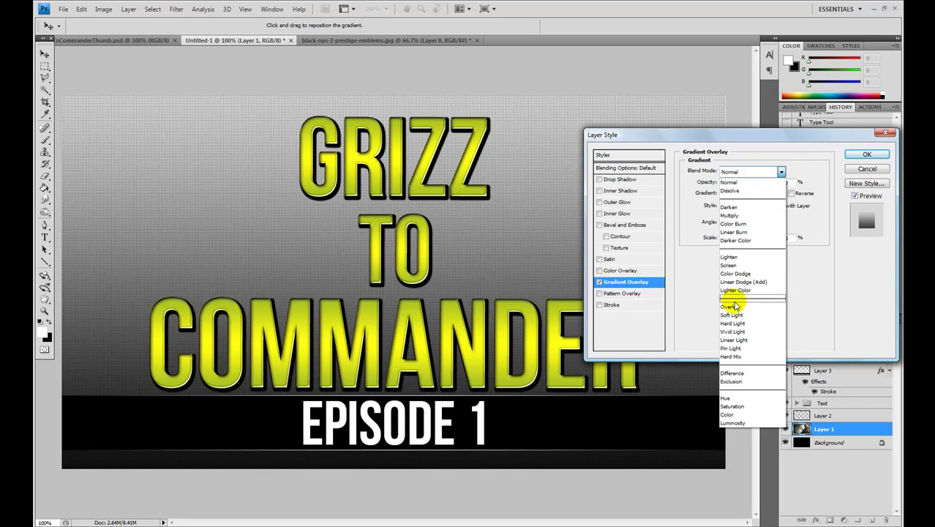
left_click(732, 307)
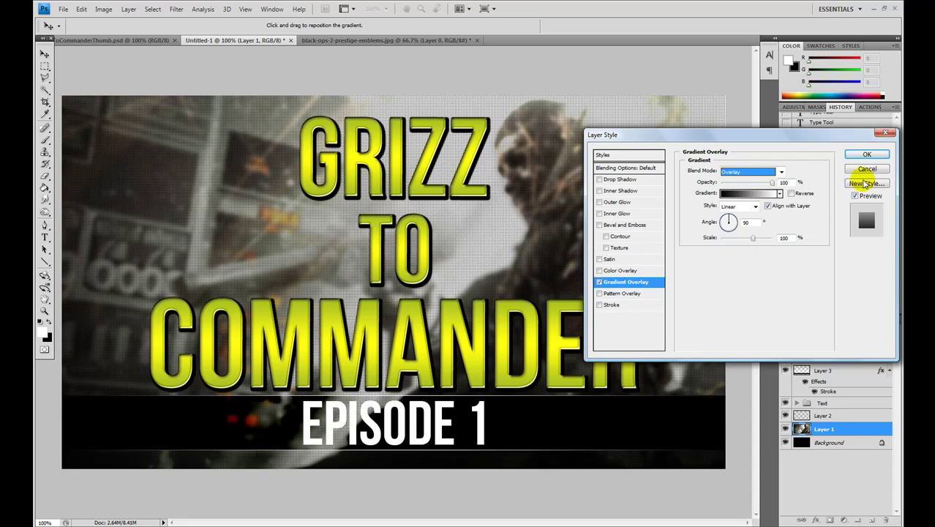
left_click(862, 153)
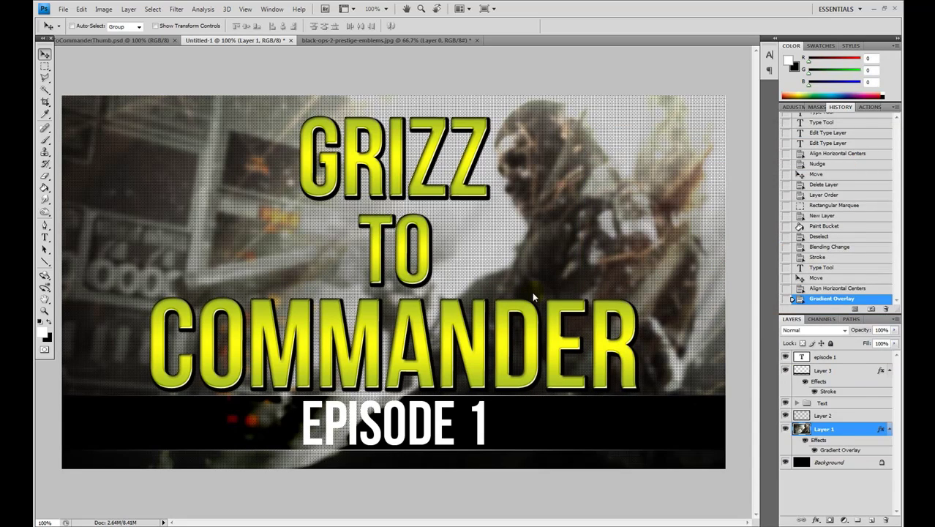